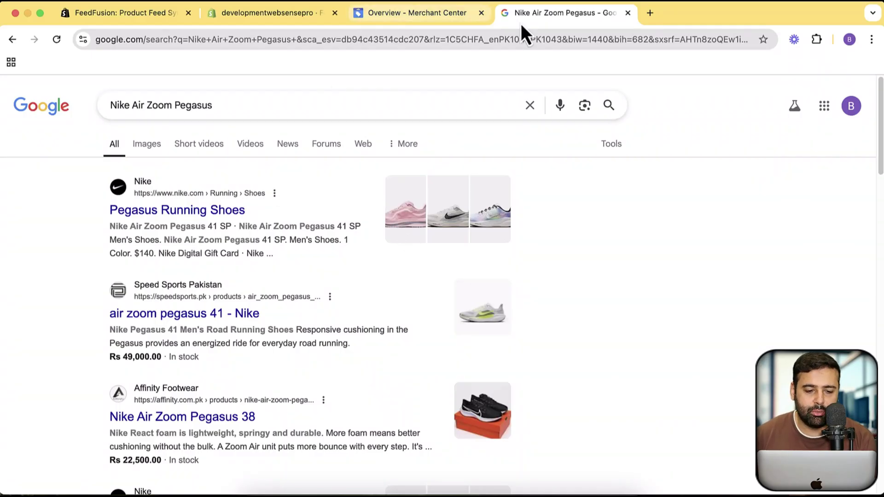
Examine the plain Google results for Nike Air Zoom Pegasus, including the titles and prices in the listings.
scroll(554, 193, down, 7)
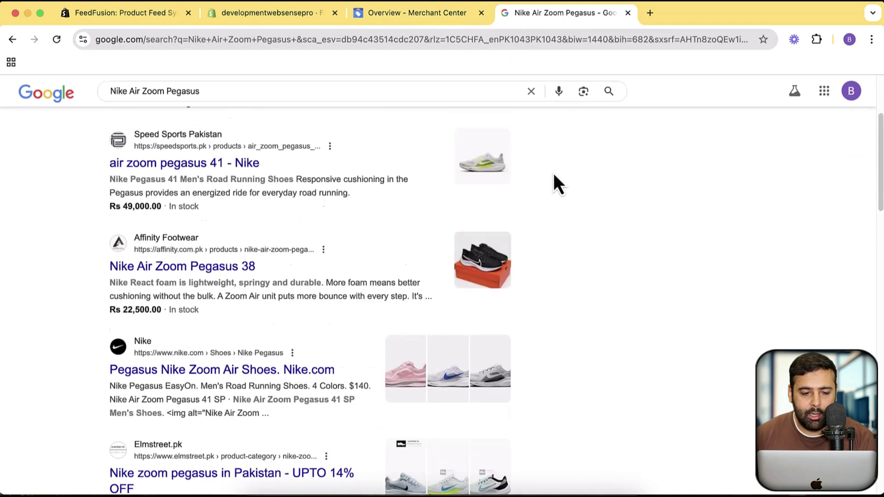
scroll(554, 175, up, 3)
scroll(555, 177, up, 4)
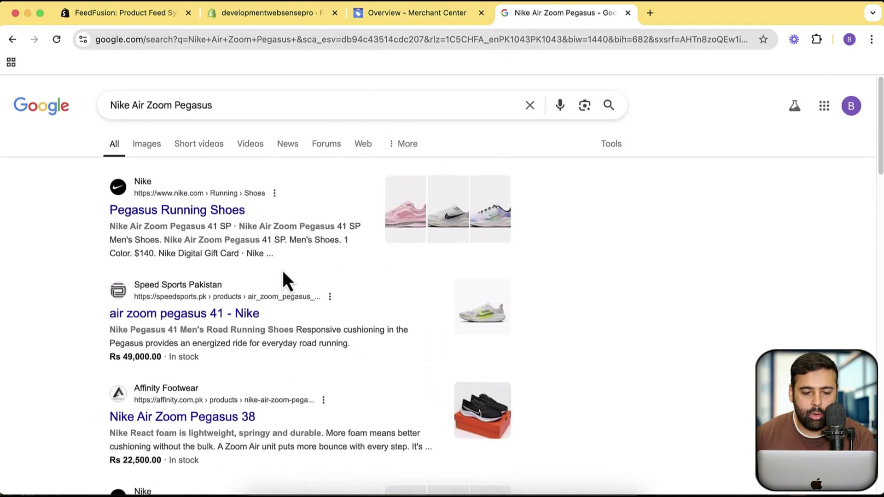
drag(106, 178, 246, 211)
drag(116, 253, 144, 254)
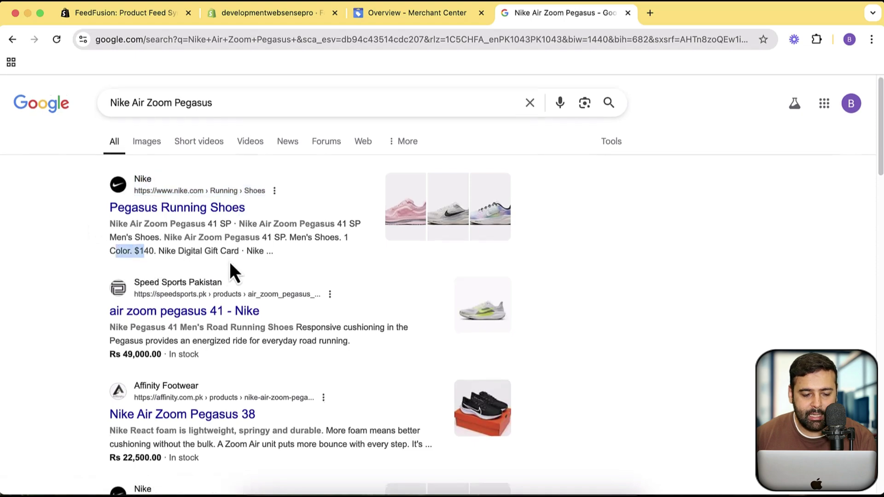
scroll(229, 262, down, 1)
scroll(357, 290, down, 5)
scroll(355, 277, up, 6)
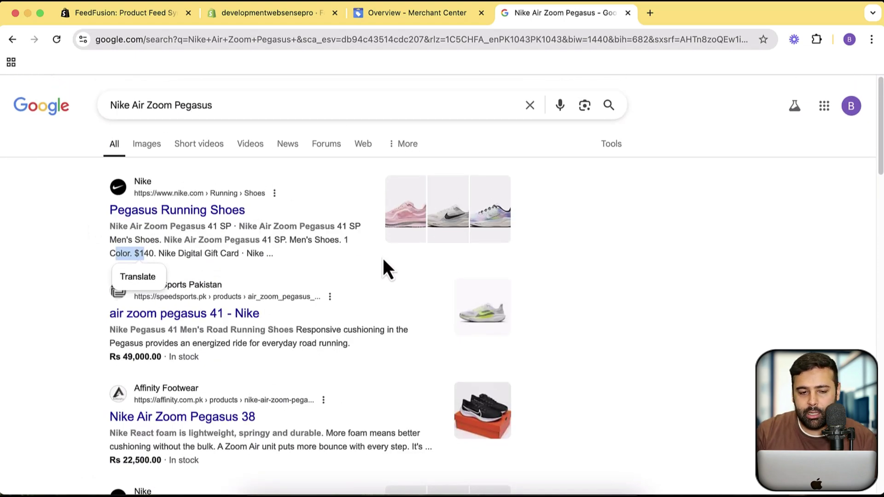
Switch to the incognito window with the nike shoes search and examine the Refine results filters.
key(ctrl+Up)
click(276, 169)
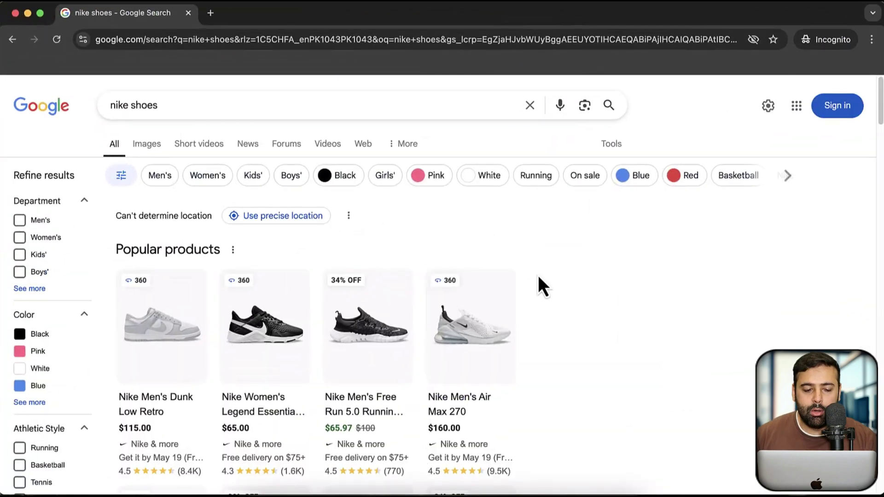
scroll(551, 257, down, 2)
scroll(461, 221, up, 2)
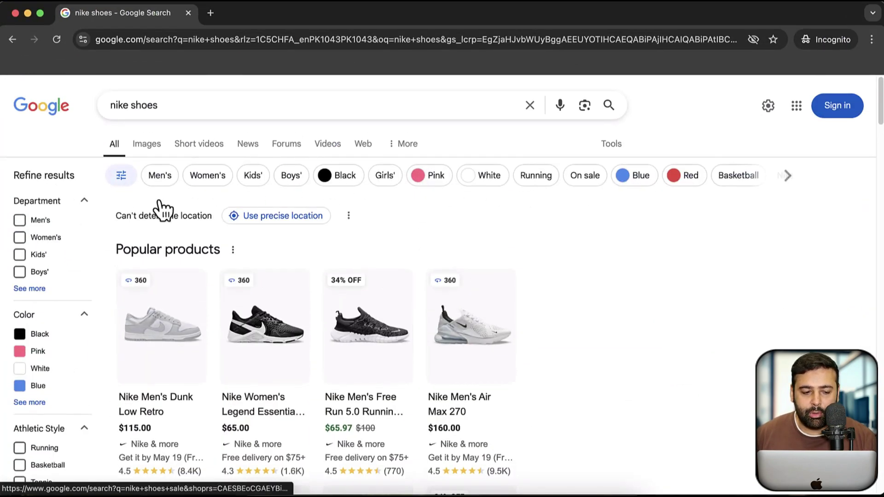
scroll(32, 262, down, 1)
scroll(31, 263, down, 3)
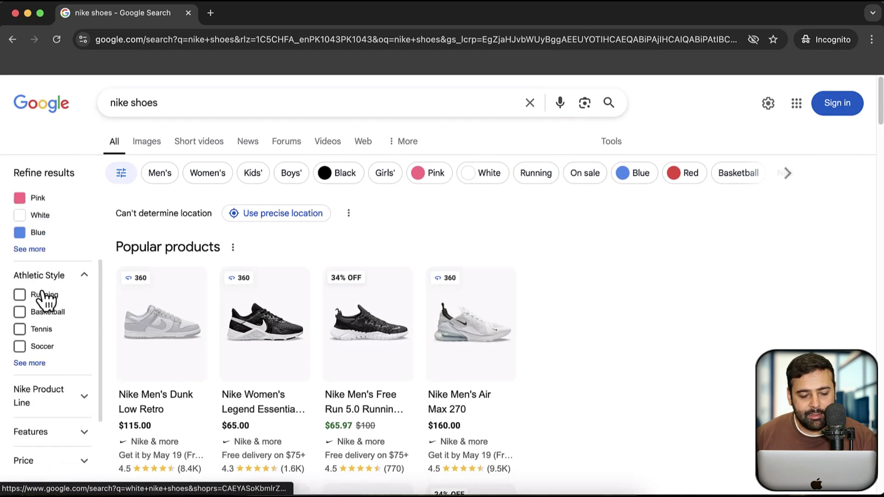
scroll(46, 295, down, 5)
scroll(594, 270, down, 2)
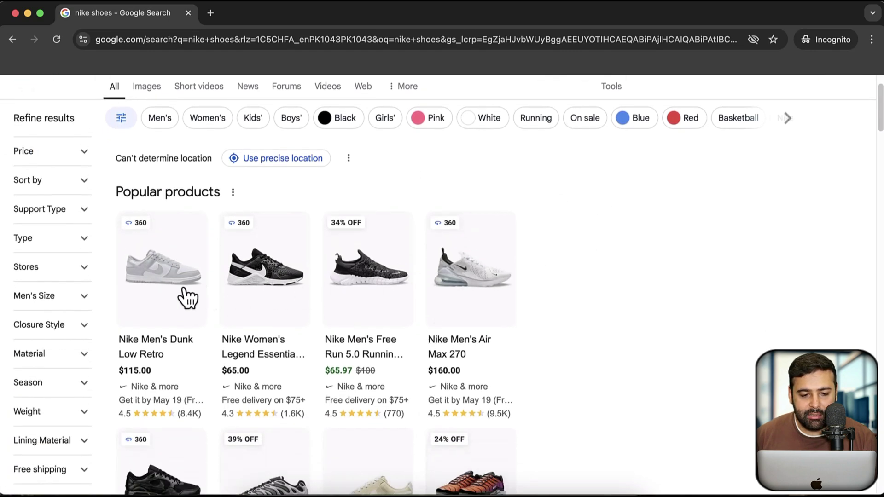
Examine the Popular products listings for nike shoes, including their prices, sellers, delivery details and ratings.
scroll(617, 258, down, 1)
scroll(602, 206, down, 3)
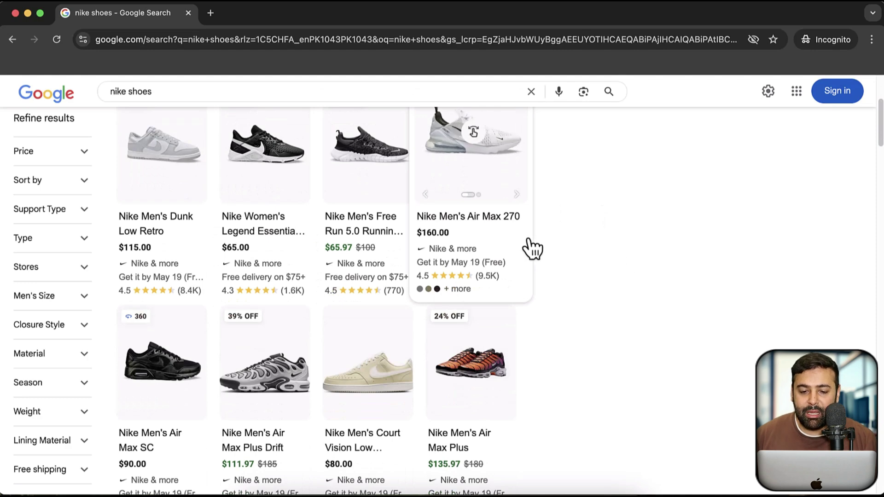
scroll(533, 249, up, 1)
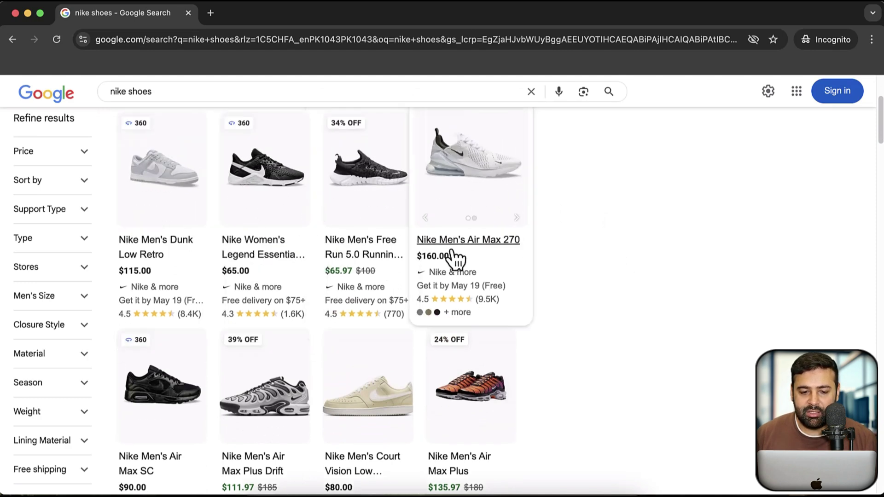
scroll(452, 256, up, 5)
scroll(596, 272, down, 5)
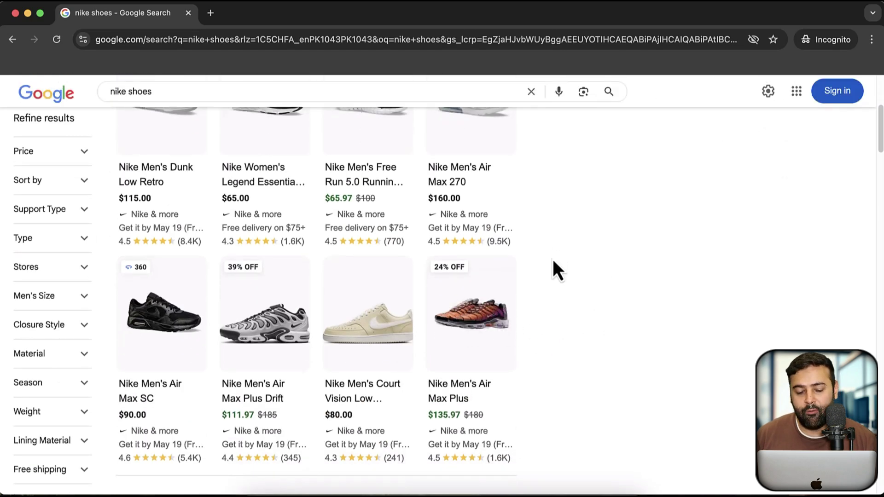
scroll(553, 261, down, 2)
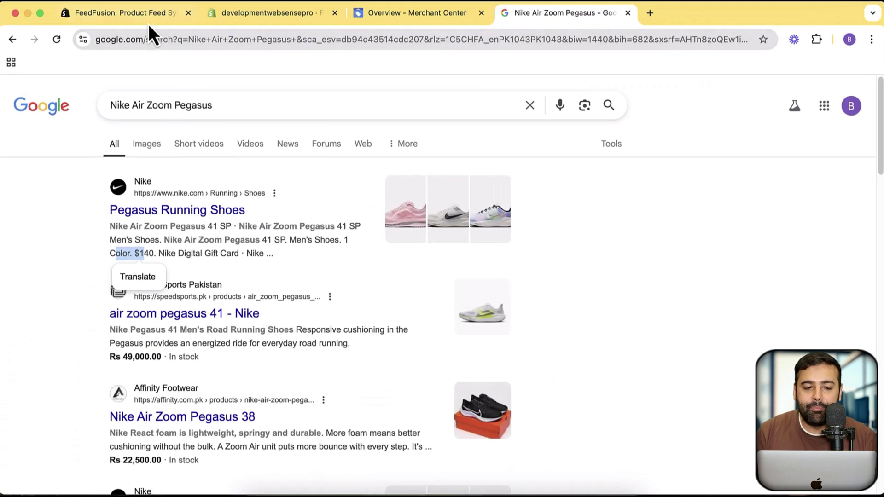
Switch to the FeedFusion: Product Feed Sync page in the Shopify App Store and review its description and pricing plans.
click(147, 18)
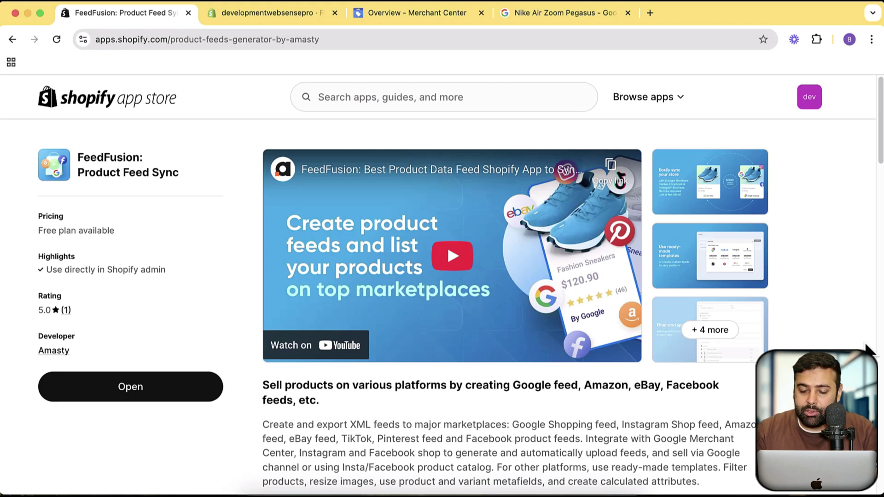
scroll(820, 230, down, 15)
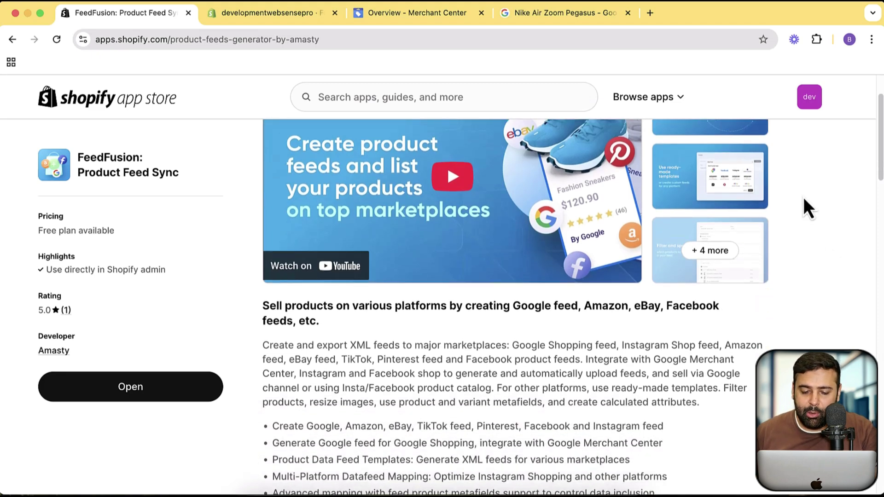
scroll(803, 203, up, 6)
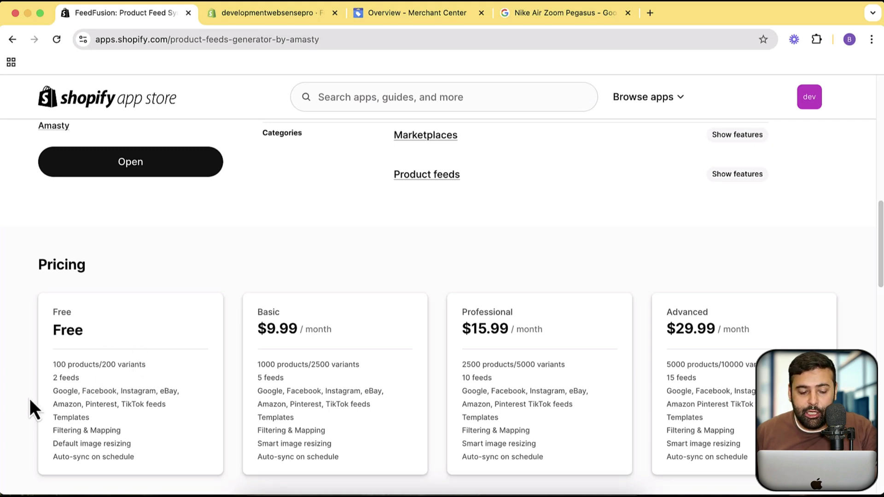
double_click(56, 391)
double_click(106, 392)
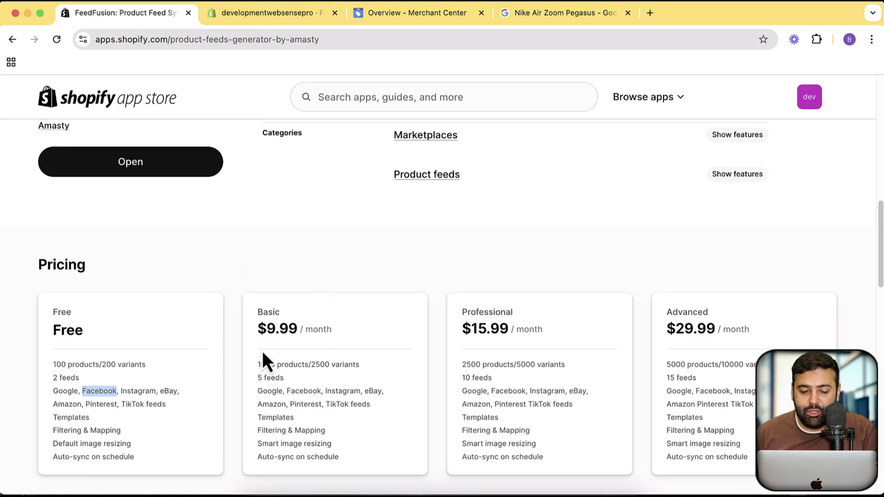
scroll(375, 257, up, 5)
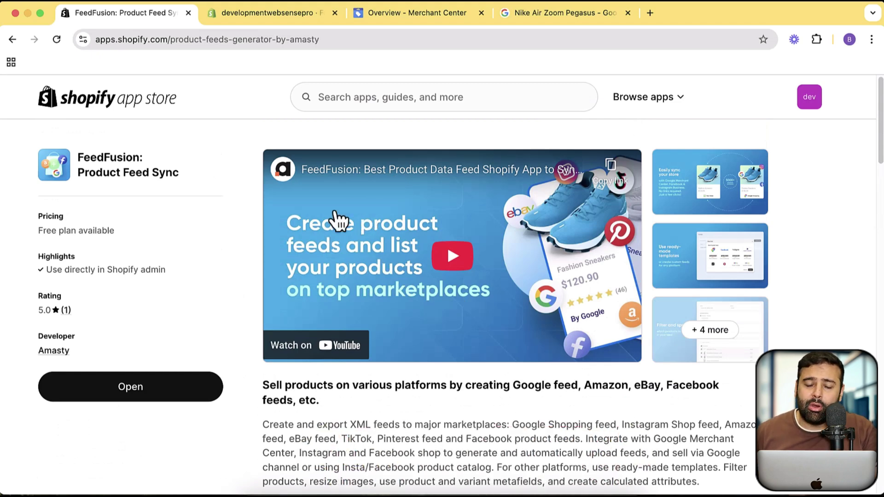
Switch to FeedFusion in the Shopify admin, open its Integrations page and review the Google and Meta channels.
click(261, 22)
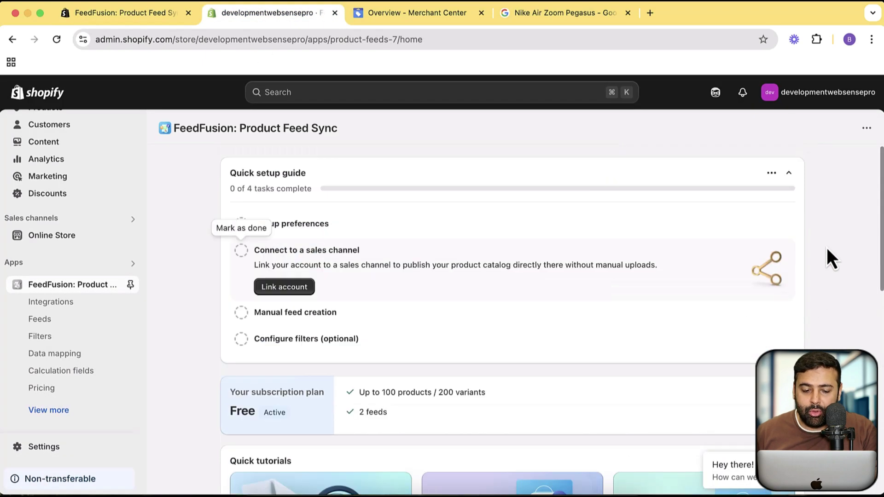
click(82, 307)
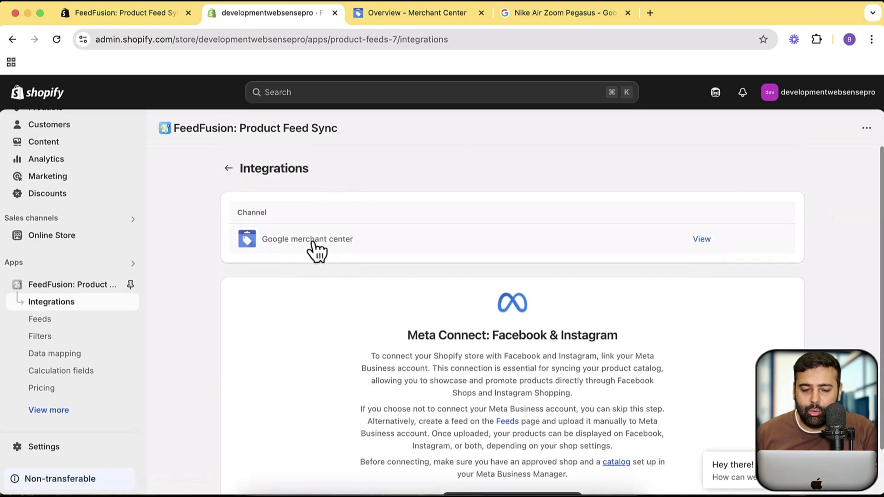
scroll(483, 219, down, 1)
scroll(484, 219, down, 2)
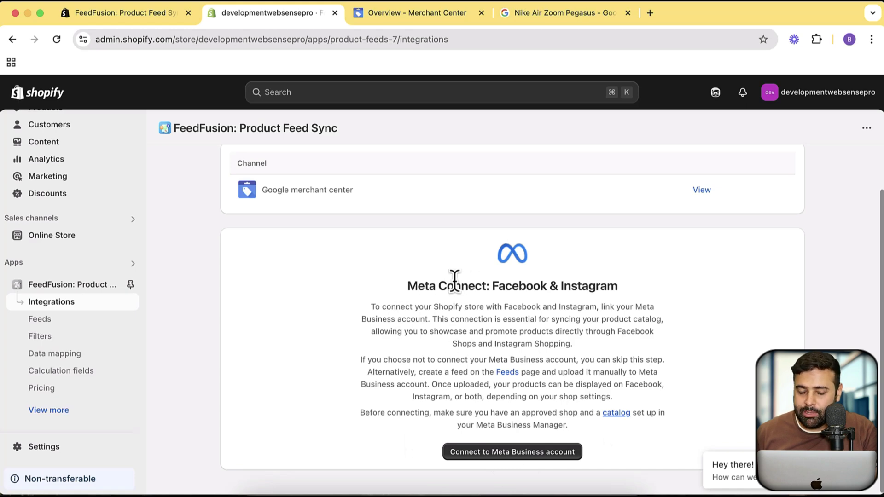
scroll(332, 280, up, 3)
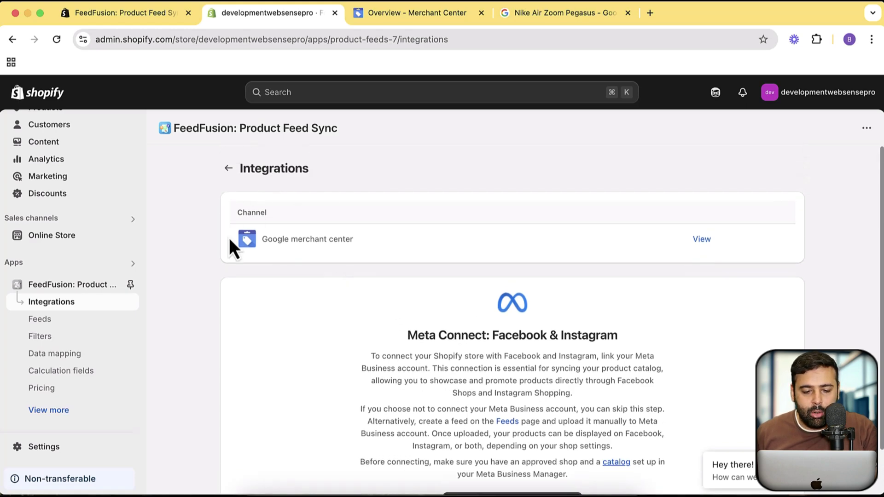
Open the Google merchant center integration, start adding an account and continue the sign-in with the displayed Google account.
click(330, 255)
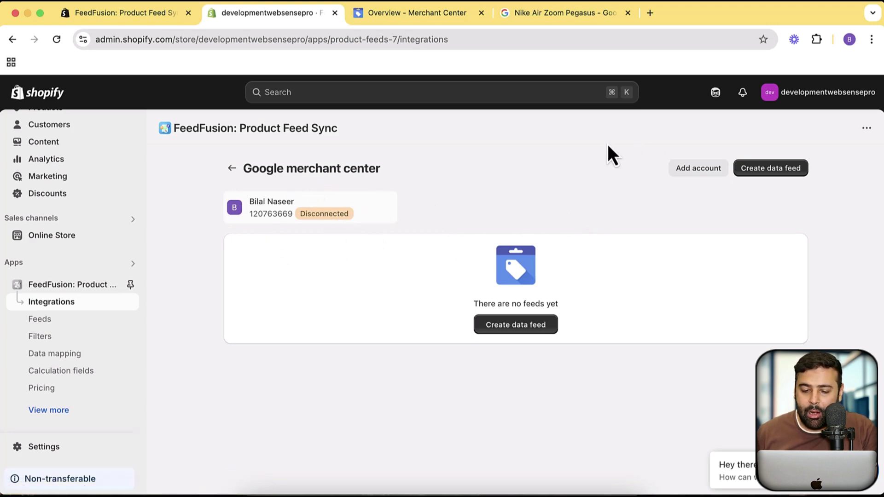
click(681, 175)
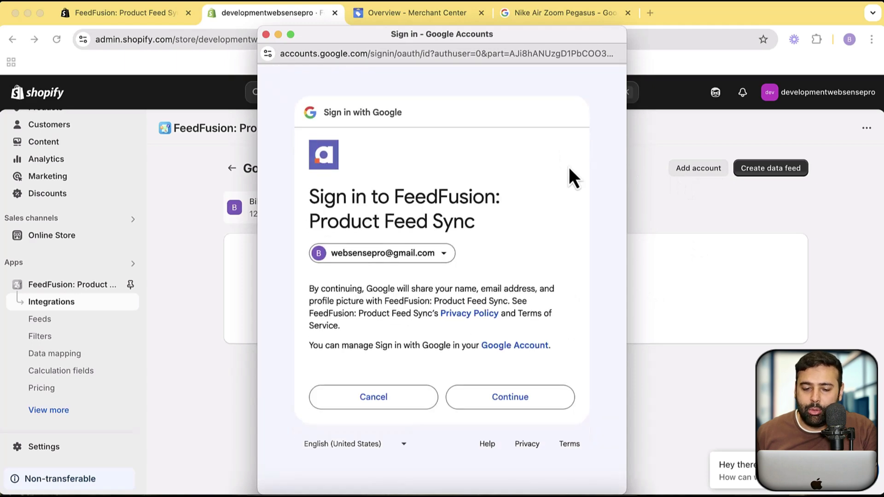
click(534, 407)
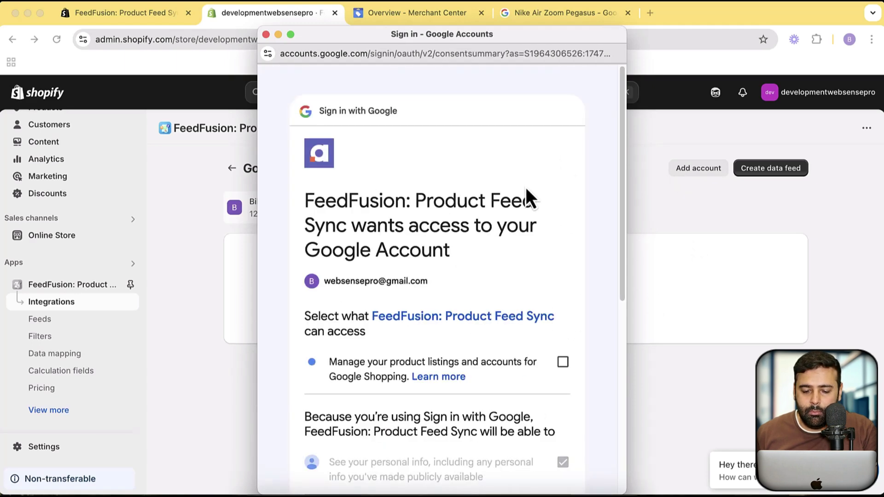
Grant FeedFusion access to manage product listings and accounts for Google Shopping, and approve the consent request.
scroll(526, 189, down, 6)
scroll(590, 264, up, 5)
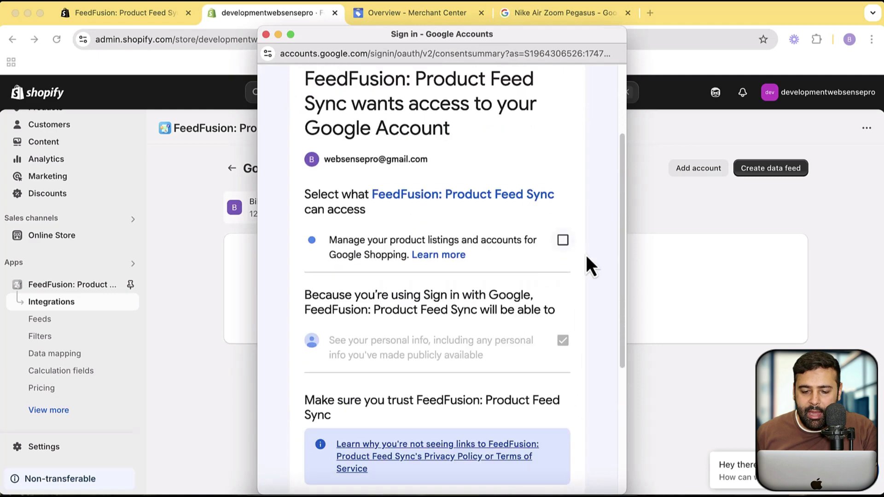
click(562, 240)
scroll(587, 217, down, 5)
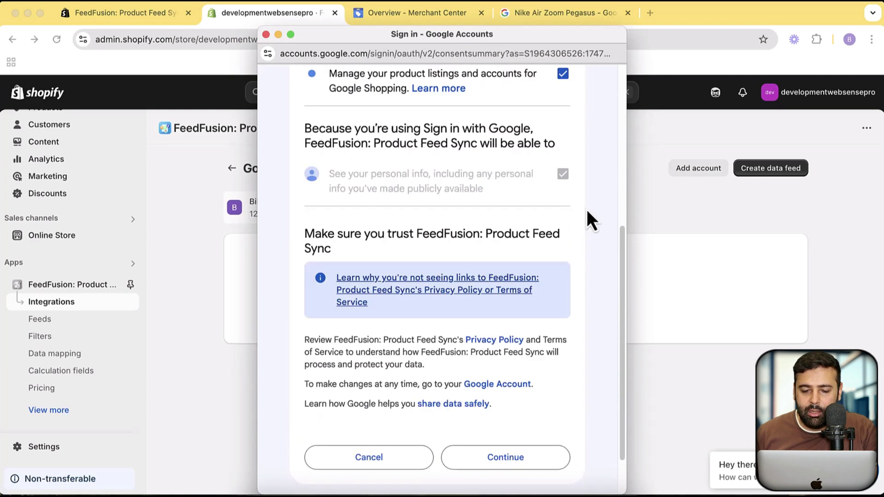
click(524, 405)
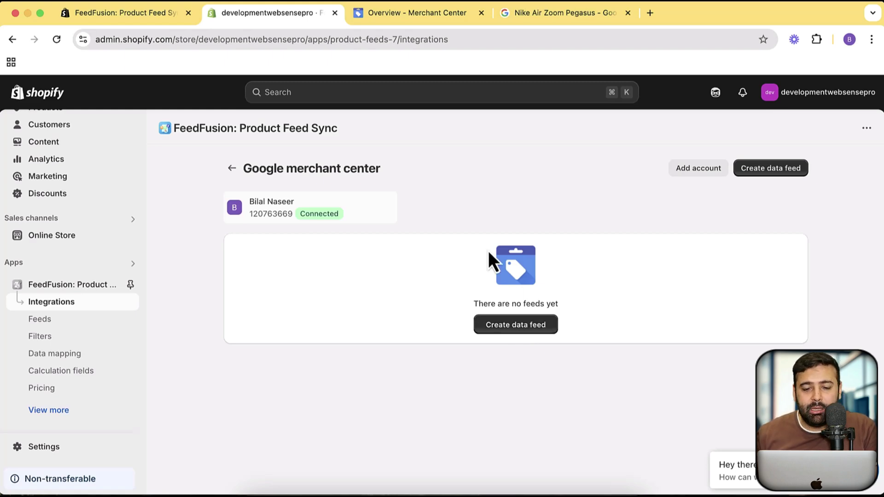
Switch to Google Merchant Center, dismiss the survey, and review the approval status and details of all products.
click(415, 14)
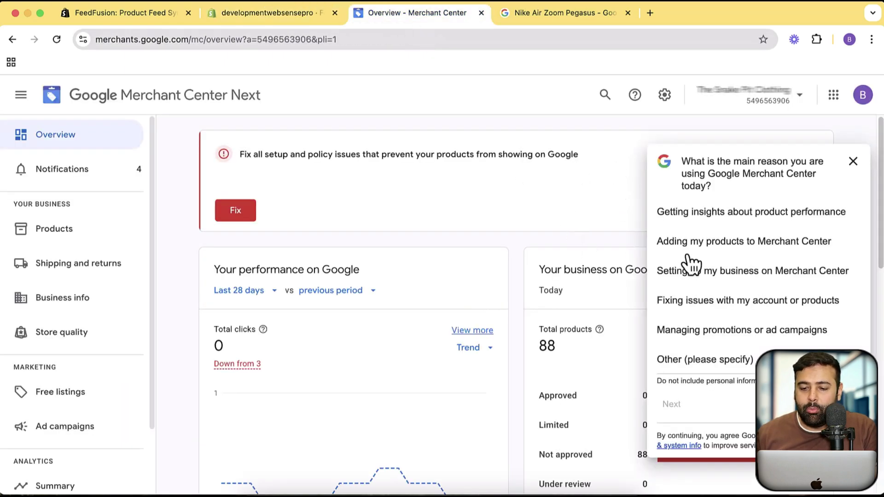
click(853, 160)
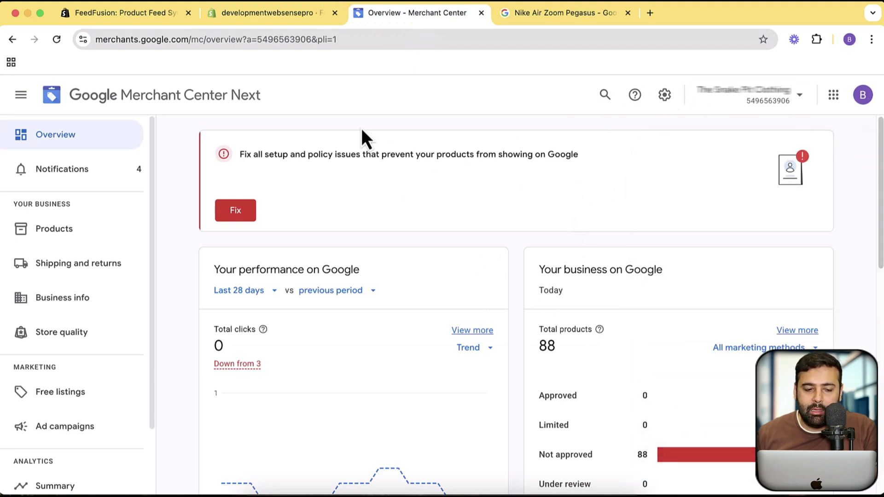
click(52, 243)
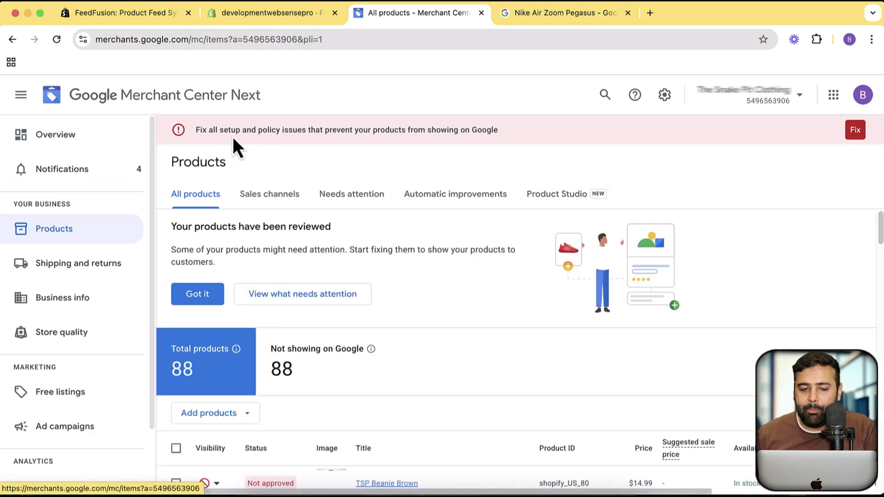
double_click(230, 159)
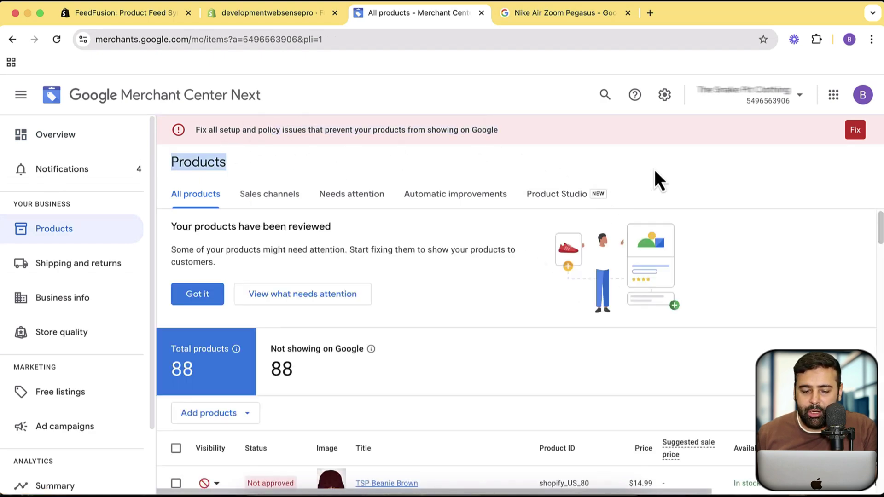
scroll(718, 233, down, 7)
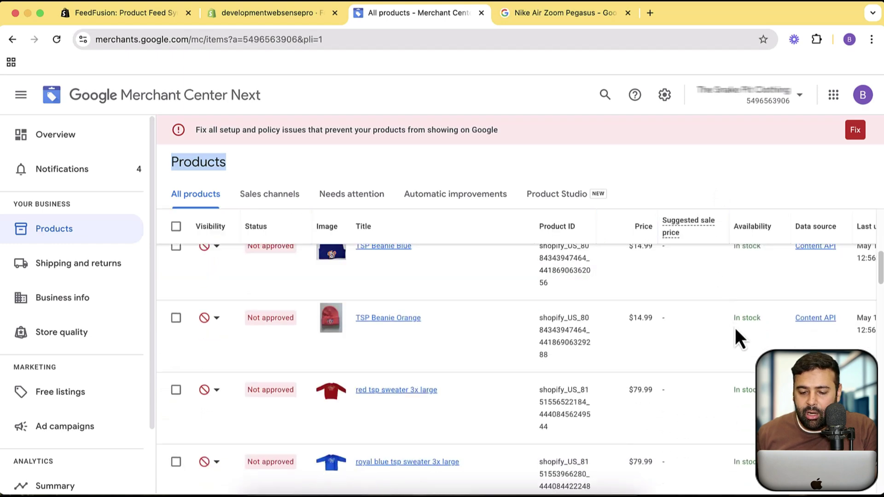
scroll(613, 303, down, 10)
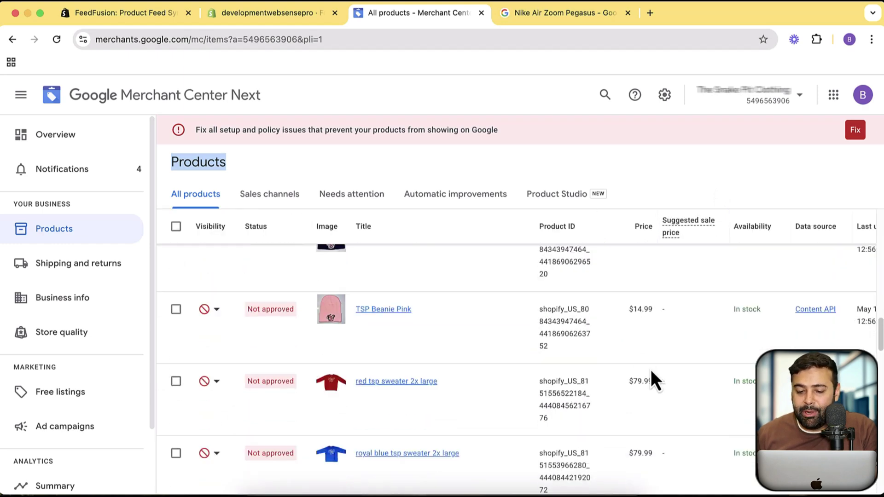
scroll(598, 366, up, 12)
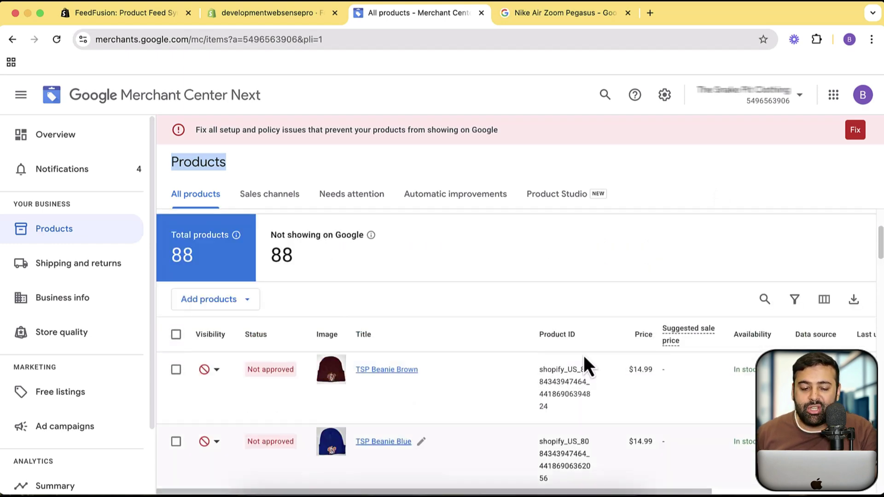
scroll(523, 238, down, 5)
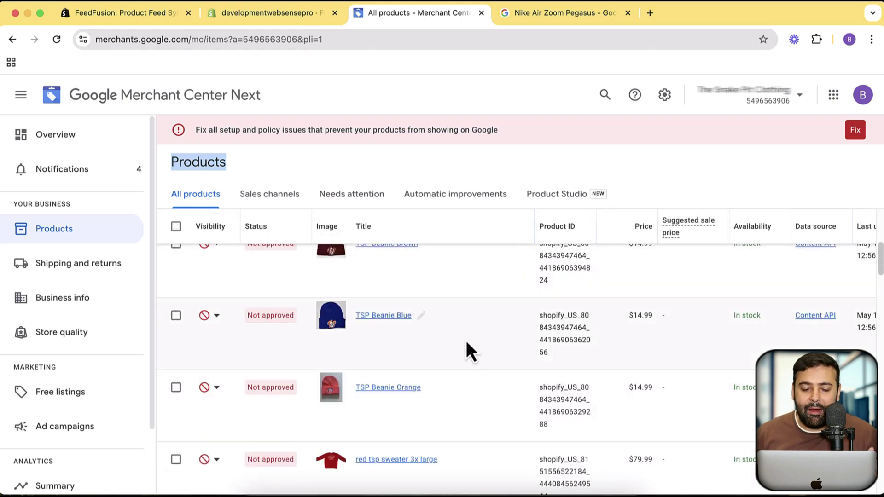
Switch back to FeedFusion, start a new Google Merchant Center data feed, and review its feed name and merchant ID fields.
scroll(433, 295, up, 3)
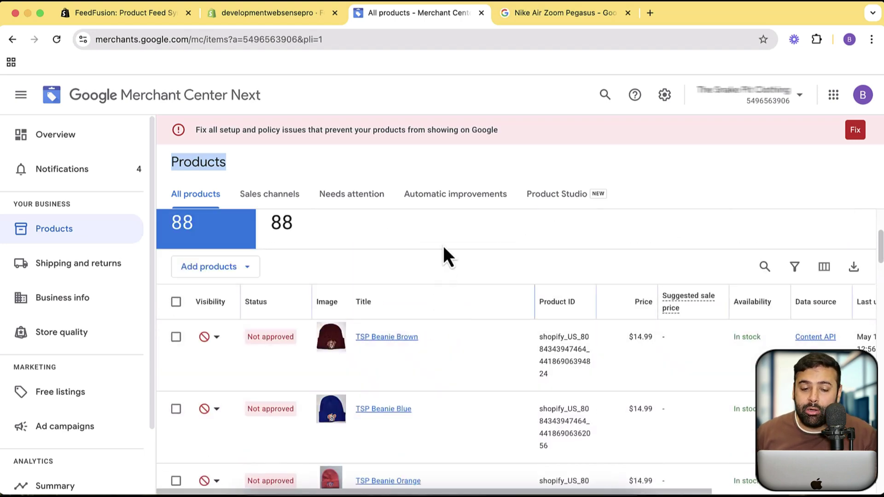
click(298, 17)
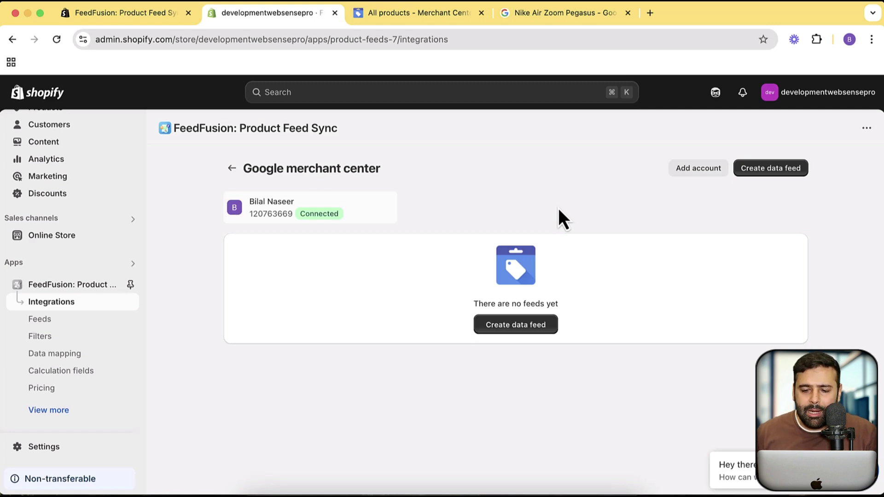
click(535, 325)
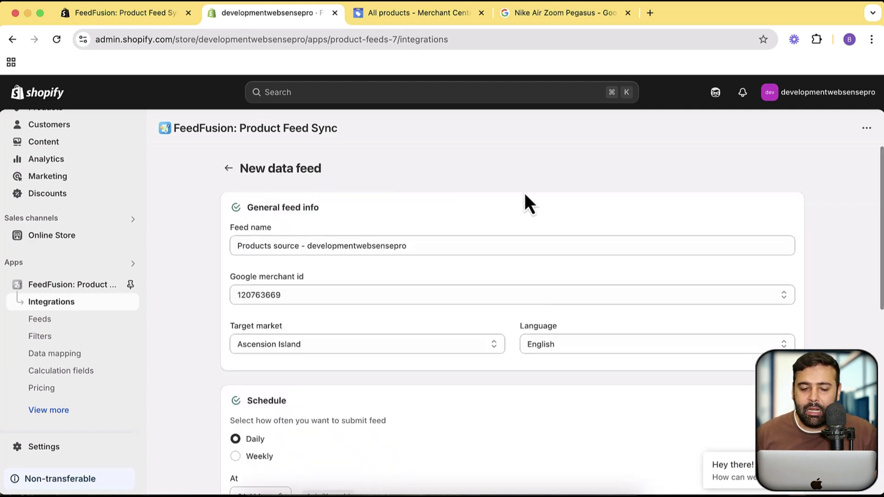
drag(415, 244, 192, 249)
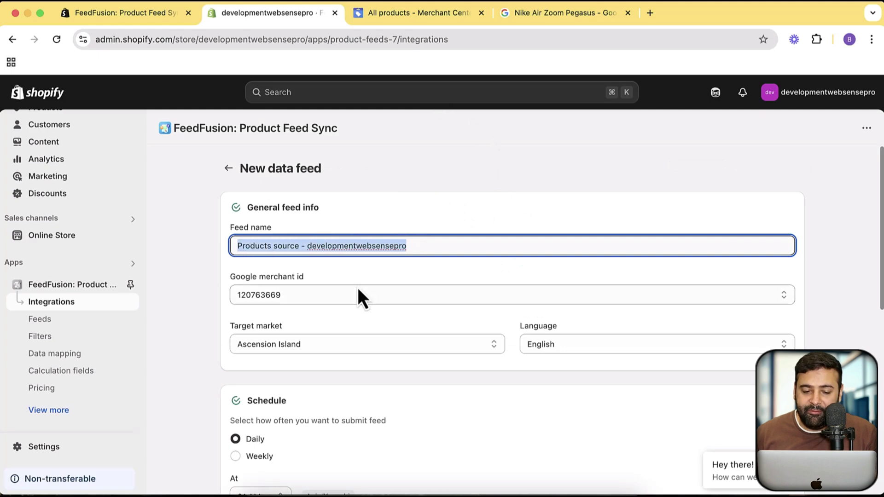
double_click(387, 246)
scroll(410, 161, down, 1)
scroll(410, 161, down, 1)
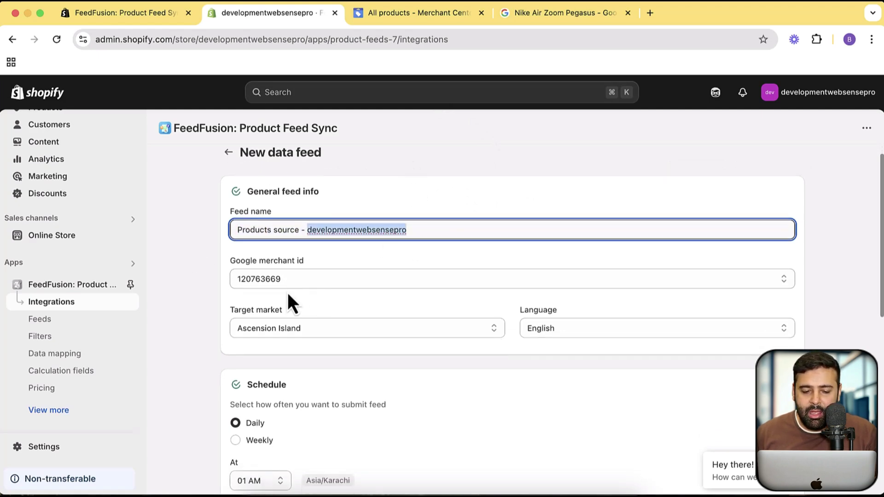
click(295, 281)
click(225, 282)
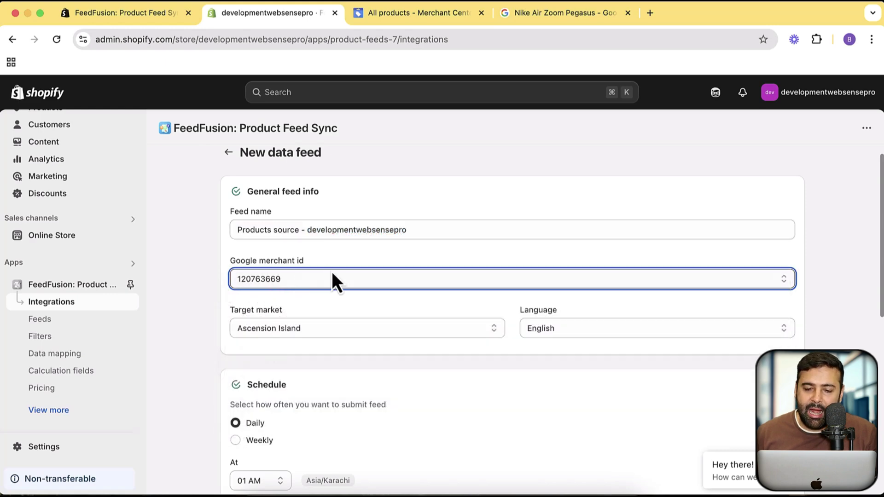
Compare the feed's Google merchant ID with the account ID shown in Google Merchant Center, and return to the feed form.
click(420, 19)
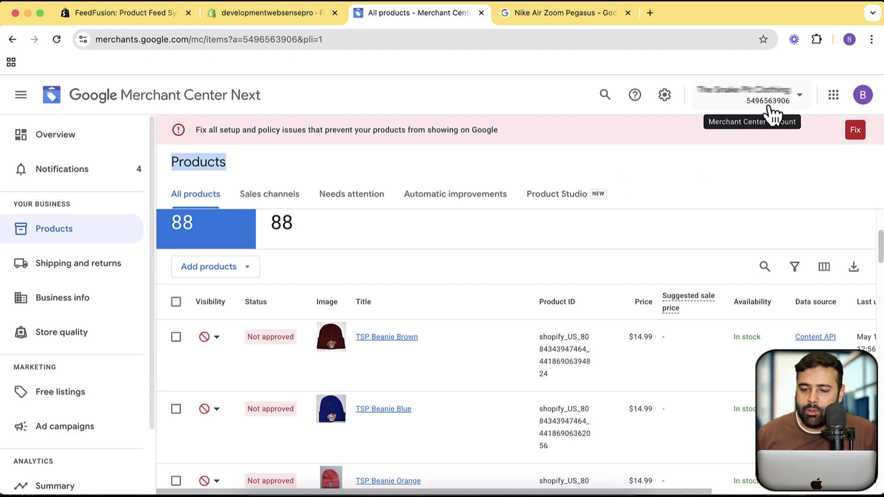
click(270, 13)
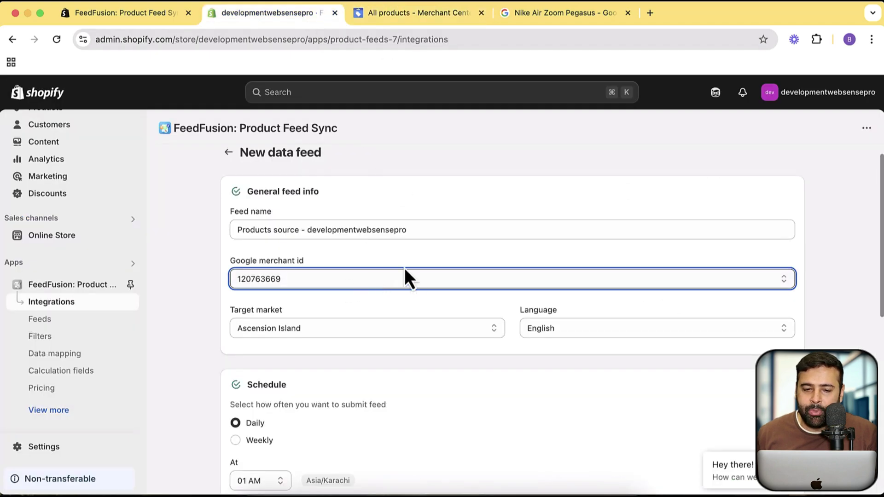
click(429, 12)
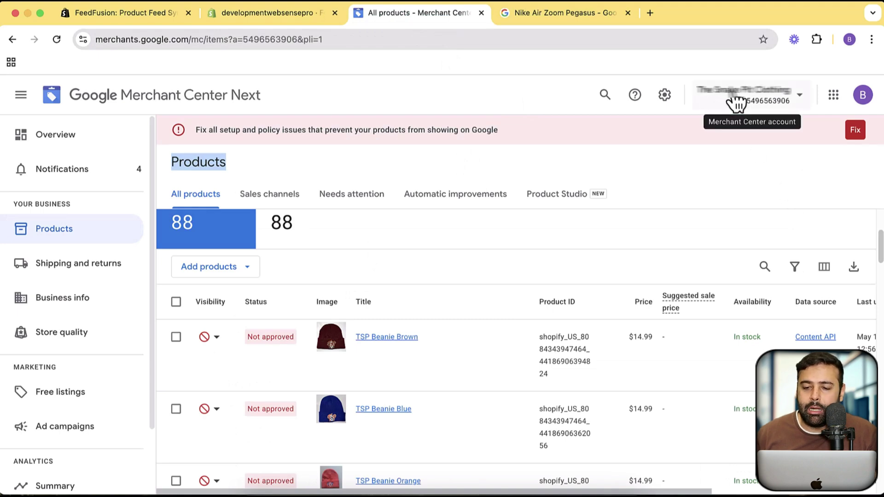
click(289, 16)
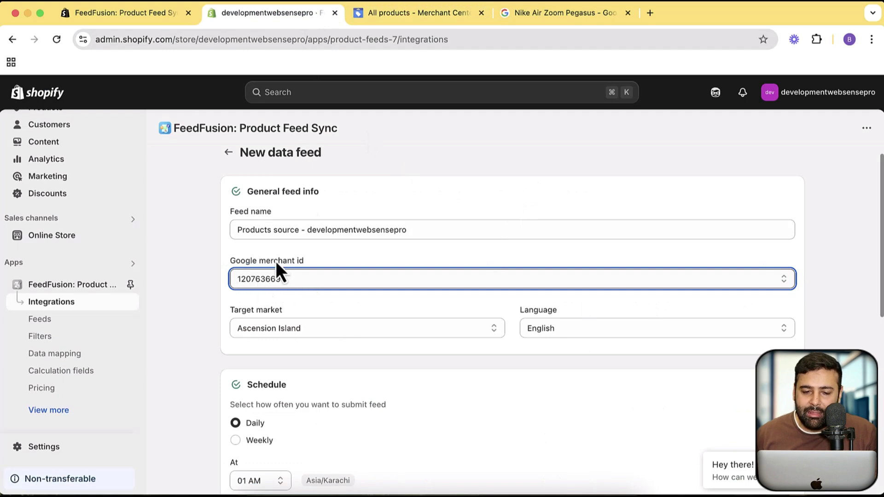
click(421, 23)
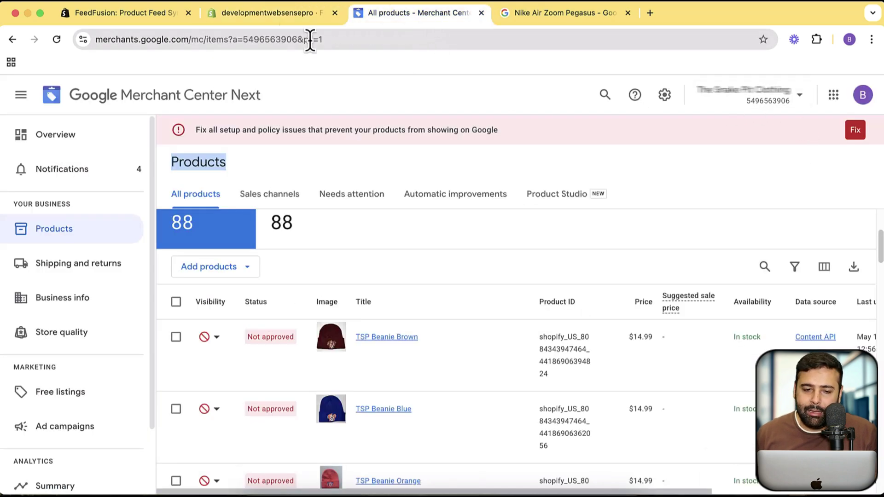
click(263, 20)
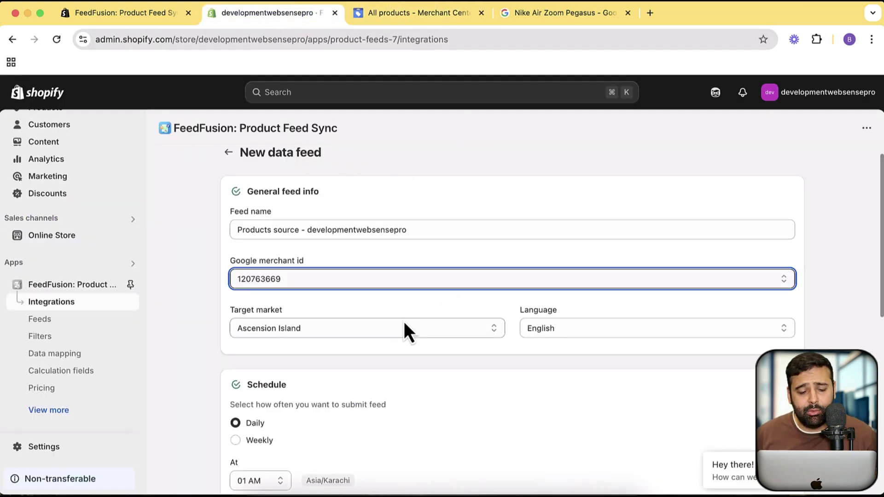
Set the new data feed's target market to United States.
click(371, 330)
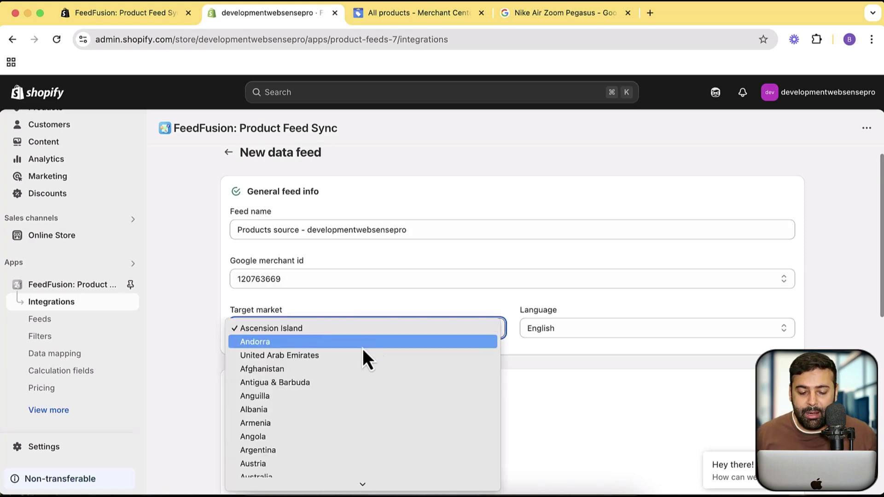
scroll(378, 350, down, 6)
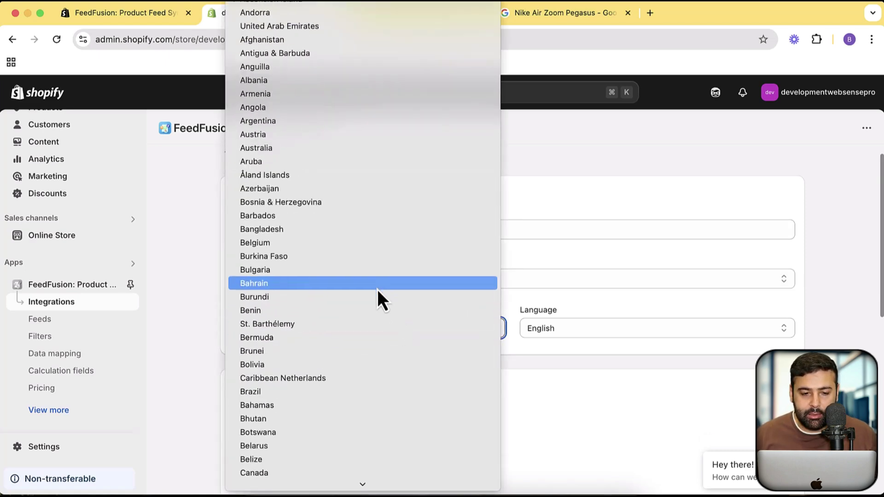
scroll(404, 139, down, 15)
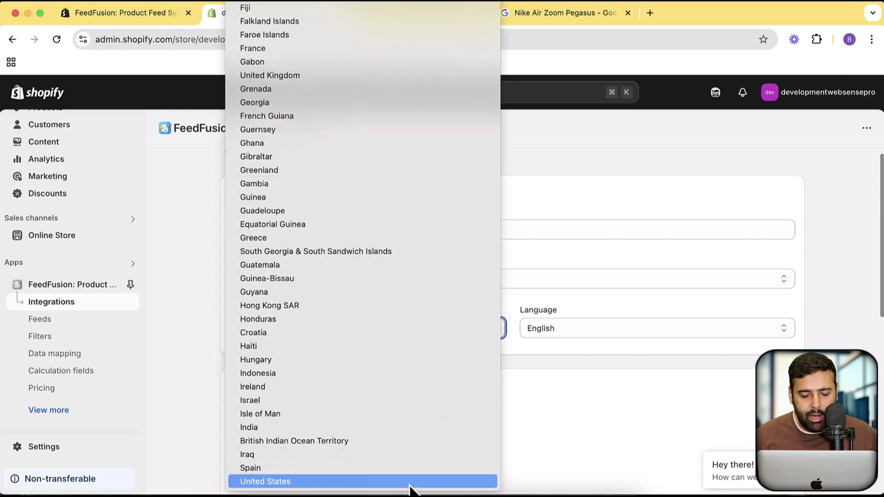
click(414, 482)
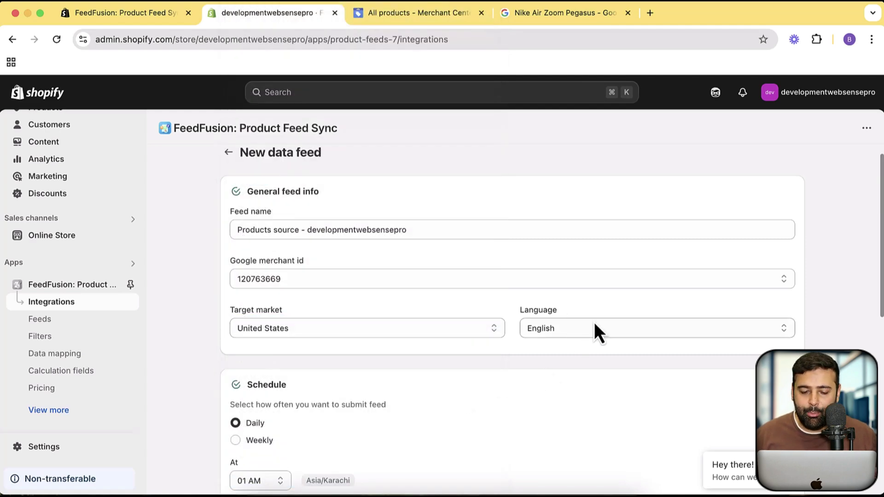
Review the feed's schedule and optional products filter, and set the shipping price to 10 USD.
scroll(416, 250, down, 5)
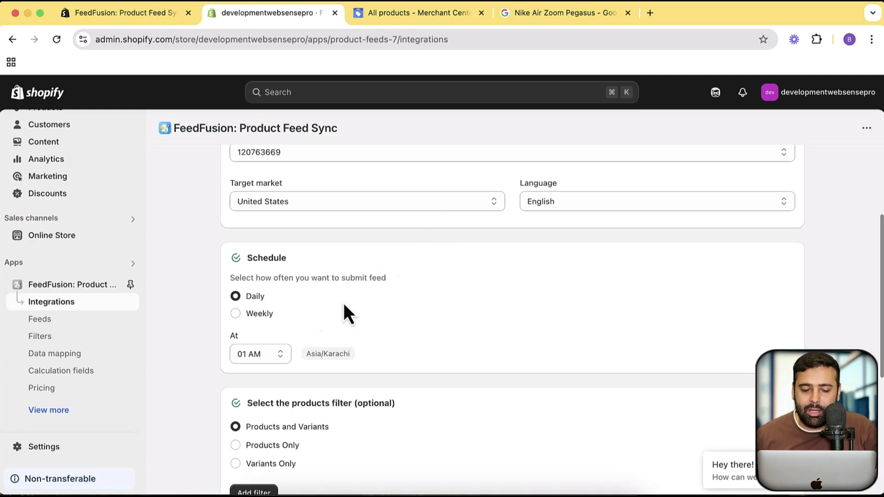
scroll(510, 251, down, 3)
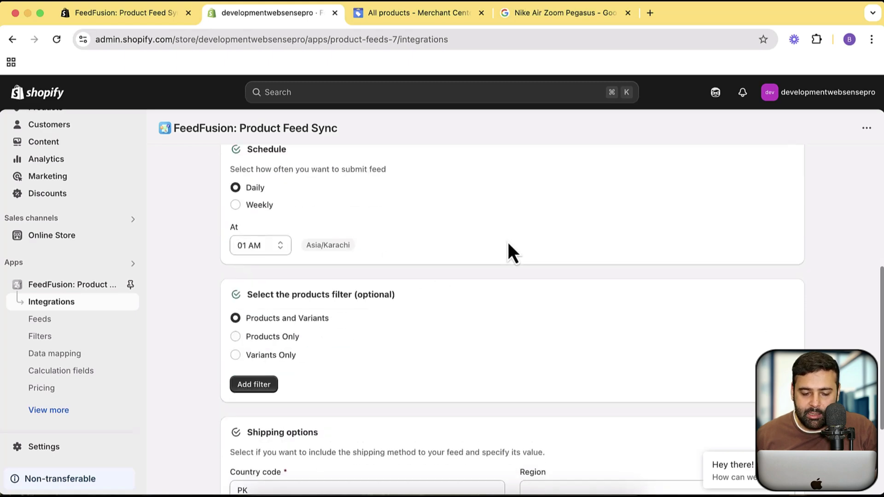
double_click(379, 294)
scroll(412, 251, down, 2)
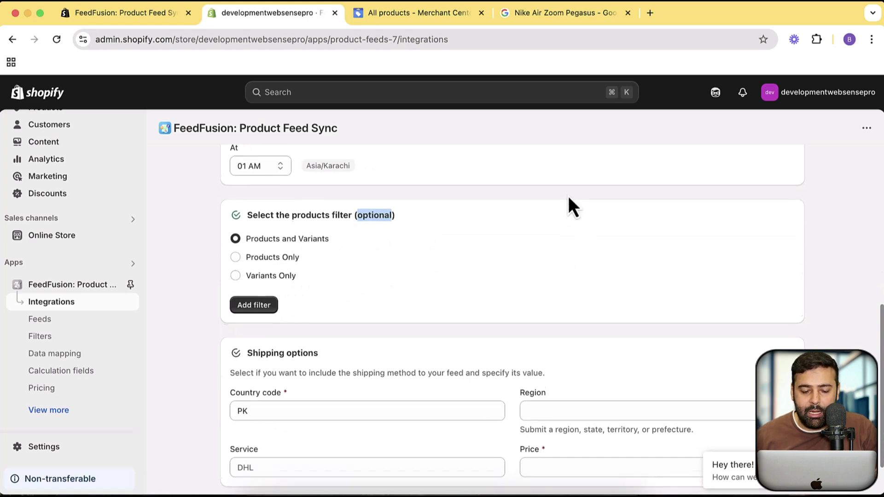
scroll(569, 203, down, 1)
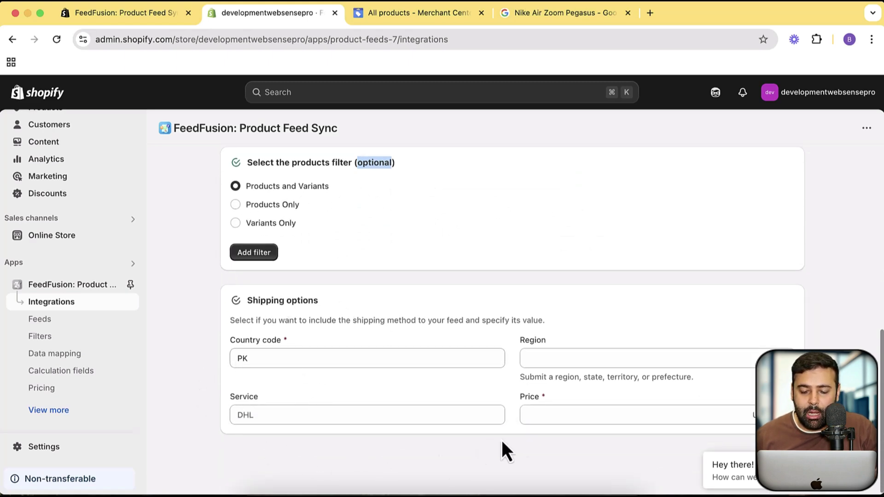
click(666, 417)
text(10)
click(588, 357)
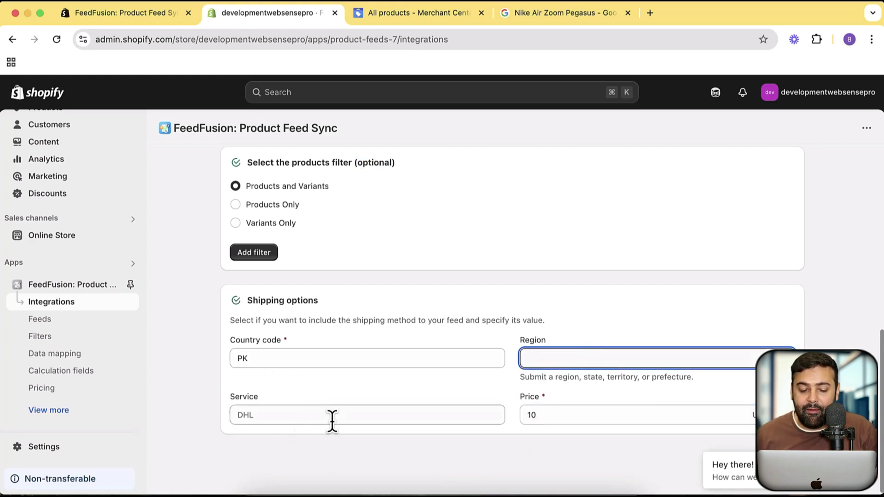
click(332, 420)
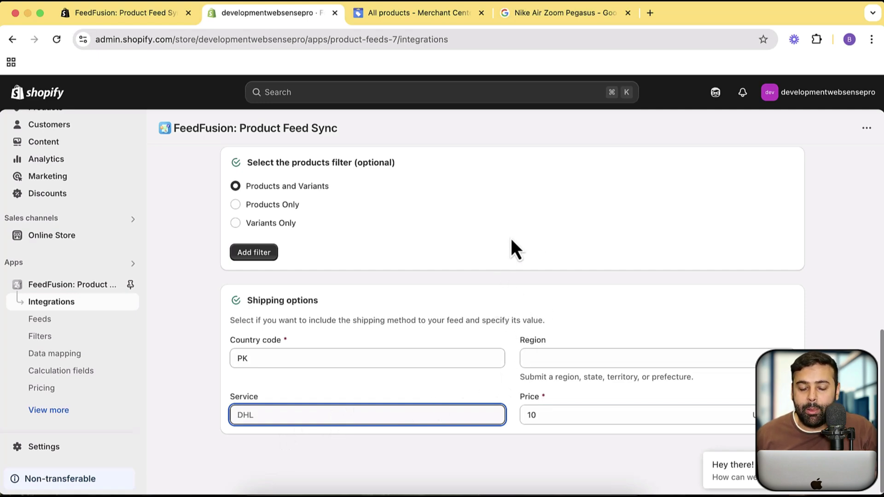
Switch to the Google results for nike shoes, open the Nike Men's Free Run 5.0 listing, and examine its product details and reviews.
key(ctrl+Up)
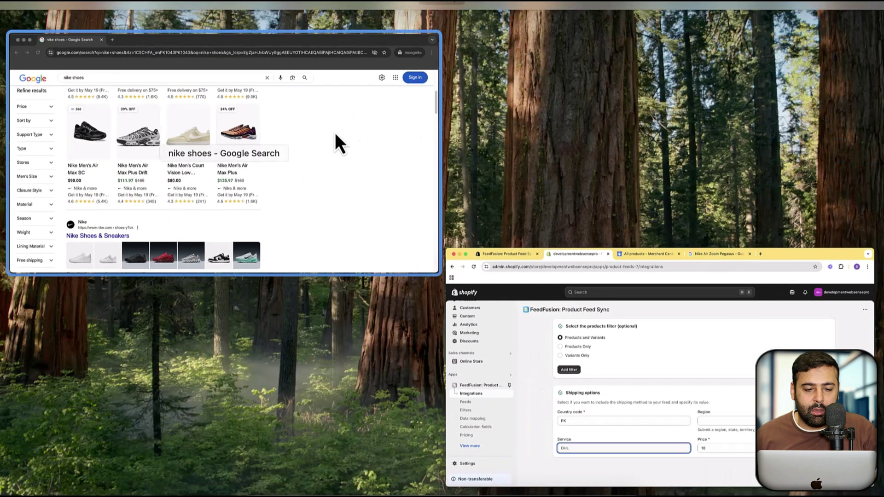
click(335, 133)
scroll(538, 235, up, 5)
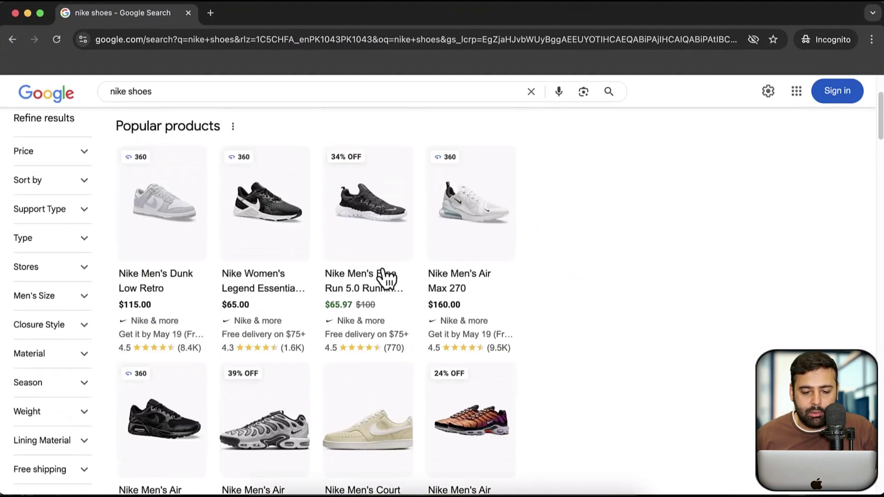
click(372, 295)
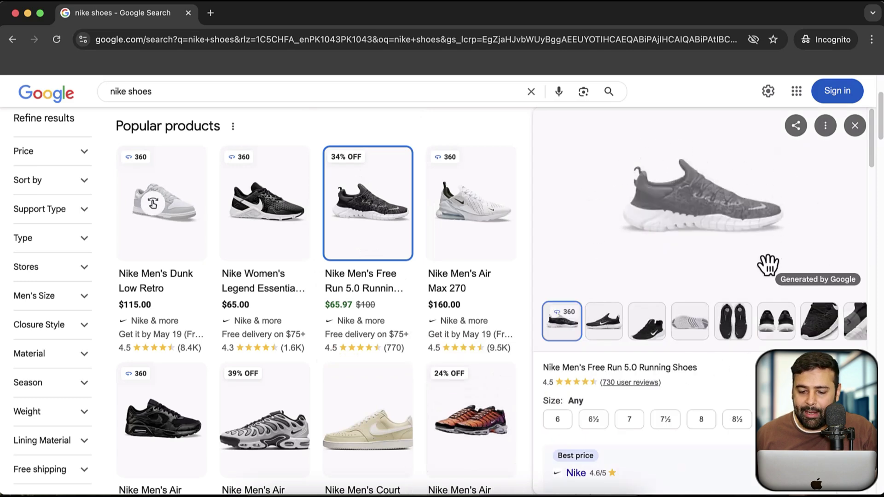
scroll(654, 299, down, 4)
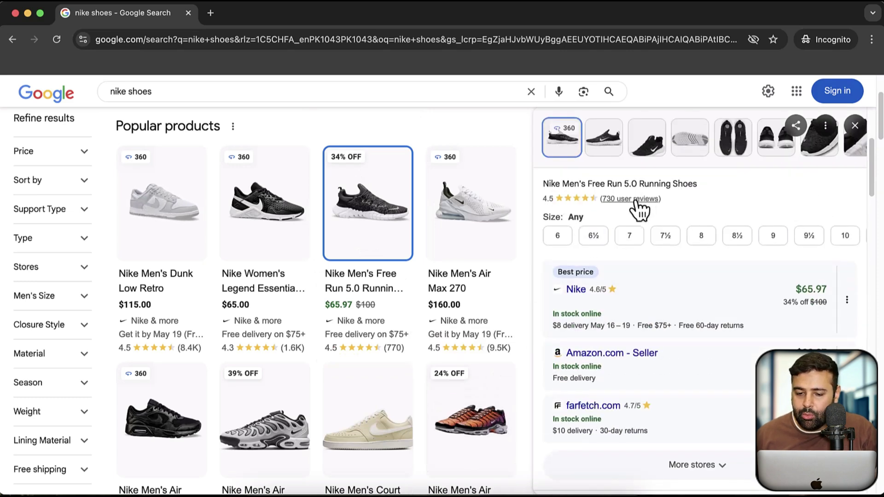
scroll(784, 201, down, 1)
scroll(858, 297, down, 8)
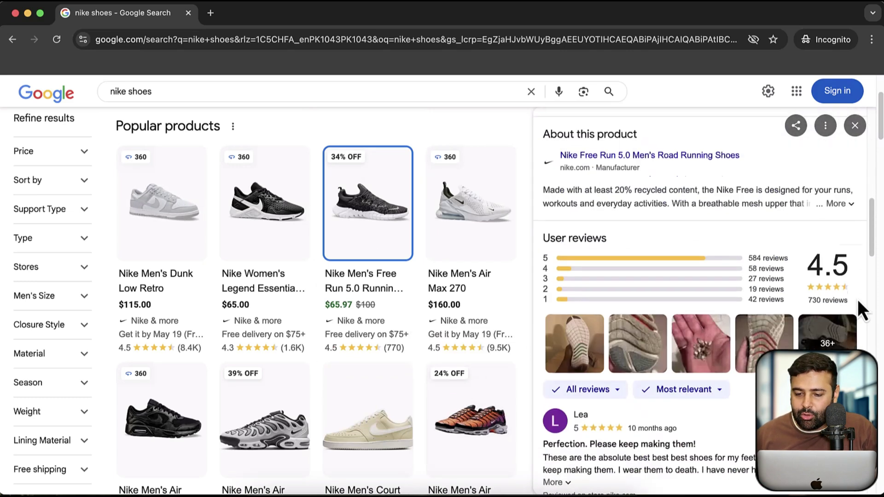
scroll(858, 300, up, 12)
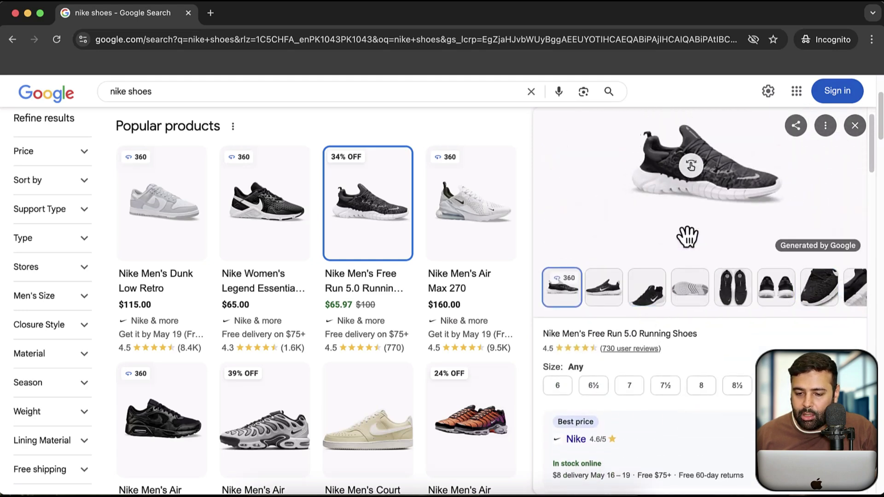
Show more stores for the Nike Free Run 5.0 listing and examine the sellers' prices, delivery and return terms.
scroll(736, 223, down, 2)
scroll(735, 249, down, 5)
click(729, 297)
scroll(759, 290, down, 9)
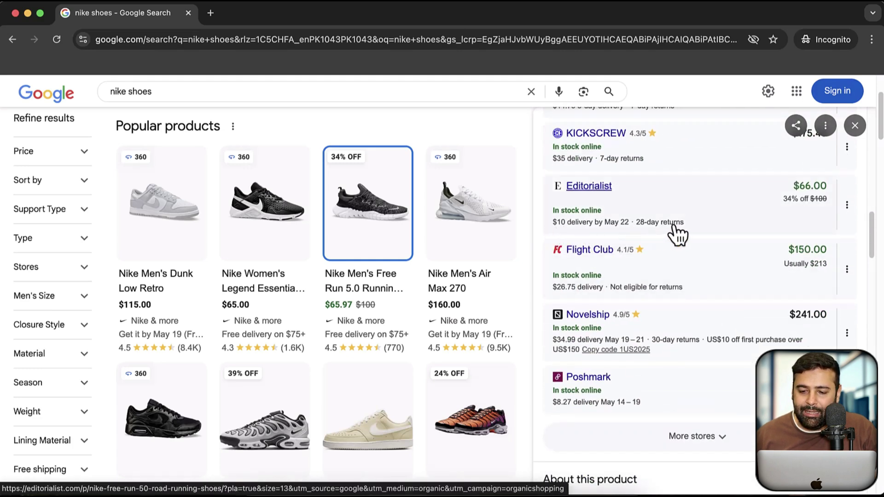
scroll(715, 275, down, 5)
scroll(716, 275, up, 10)
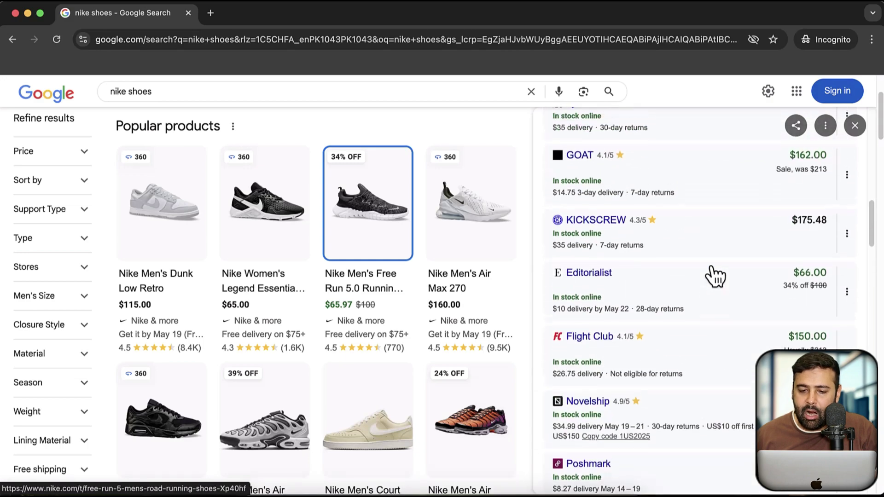
scroll(715, 275, up, 5)
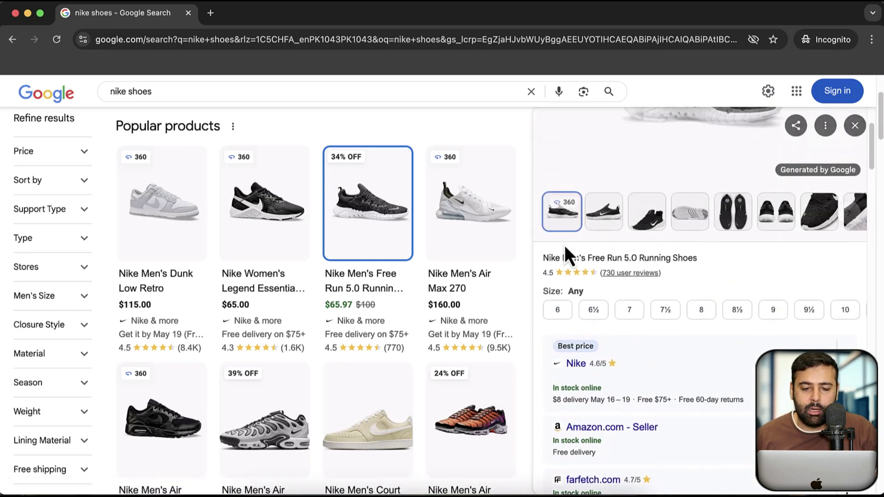
Switch back to FeedFusion and review the product feed's Merchant Center details, sync schedule and products filter.
mouse_move(517, 209)
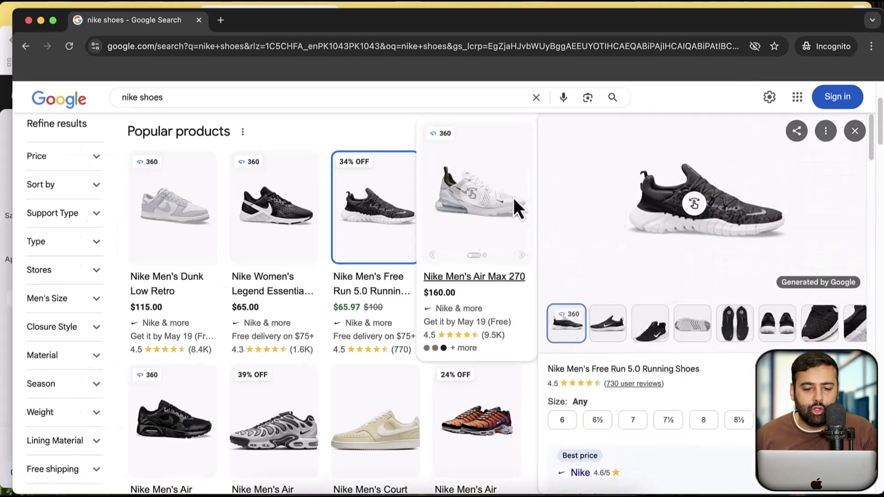
key(ctrl+Up)
click(385, 166)
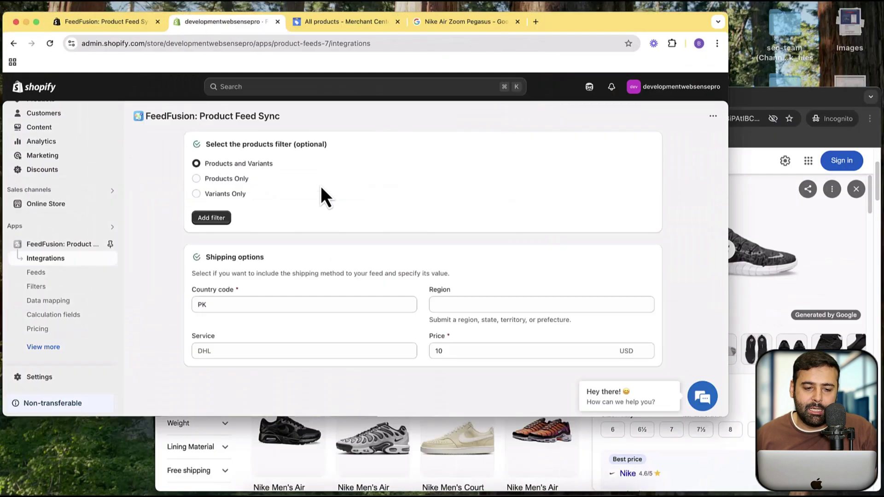
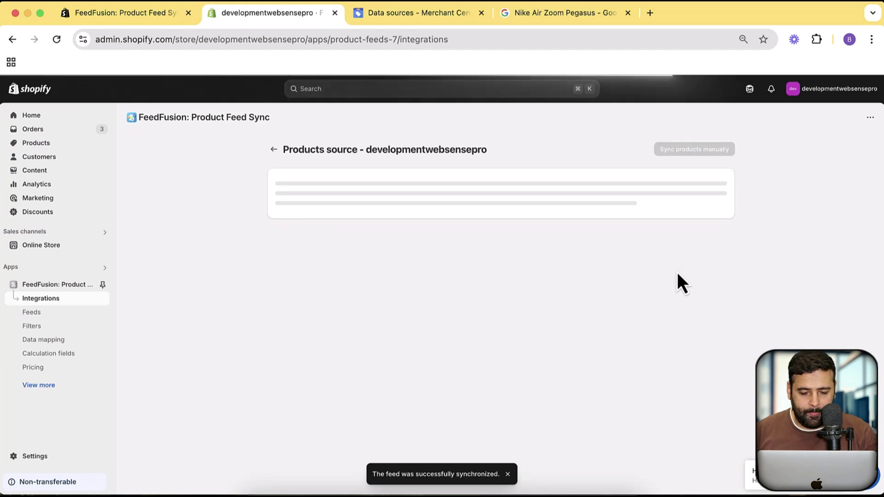
scroll(604, 220, down, 2)
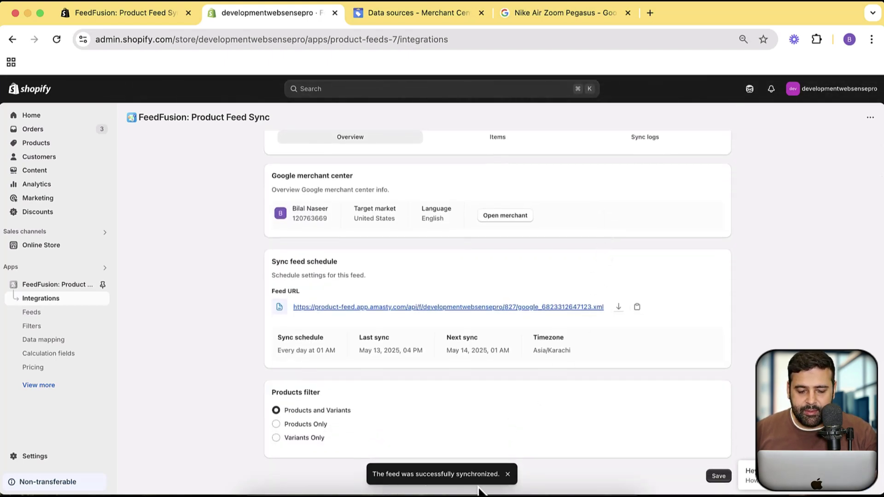
Download the feed's XML file from its feed URL and reveal google_6823312647123.xml in the Downloads folder.
scroll(476, 274, up, 2)
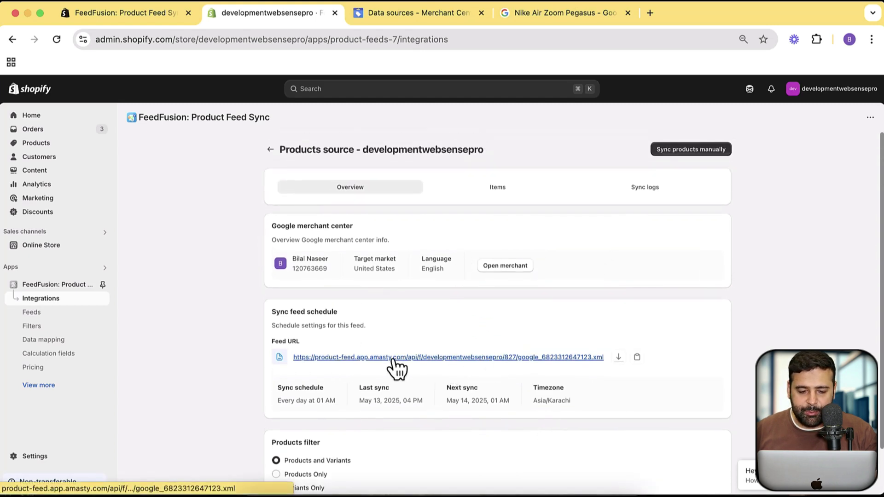
click(395, 363)
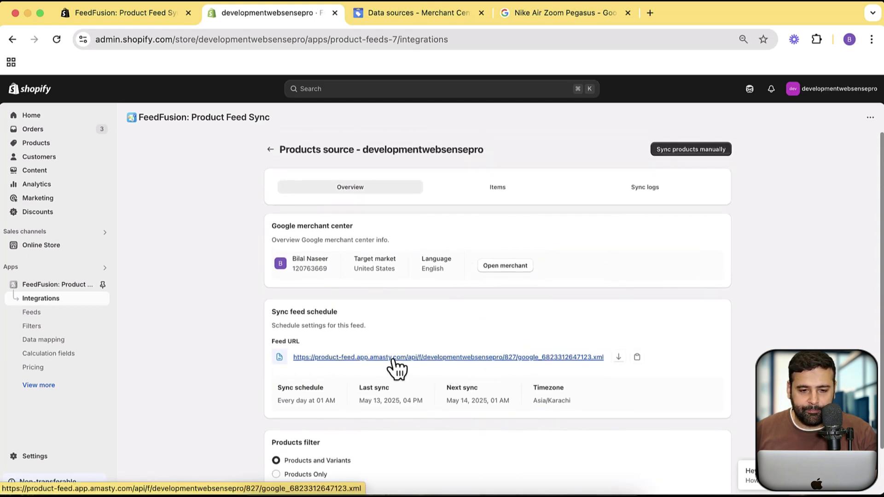
click(425, 13)
click(827, 44)
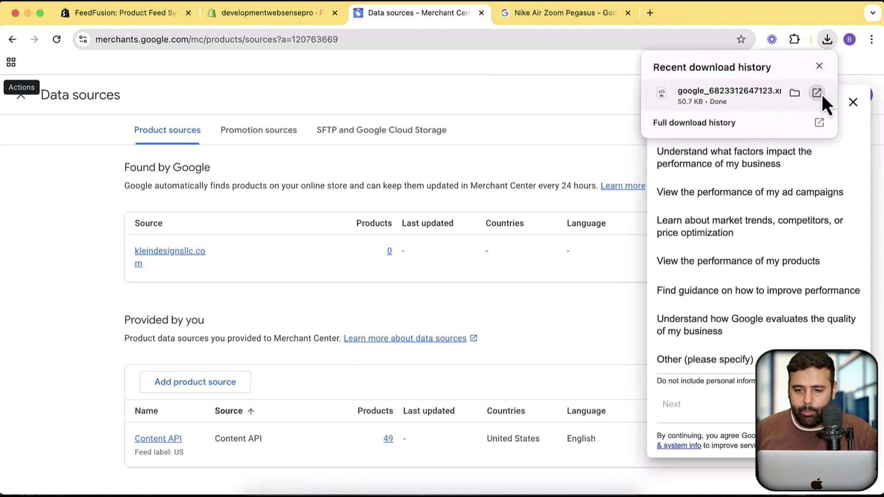
click(795, 93)
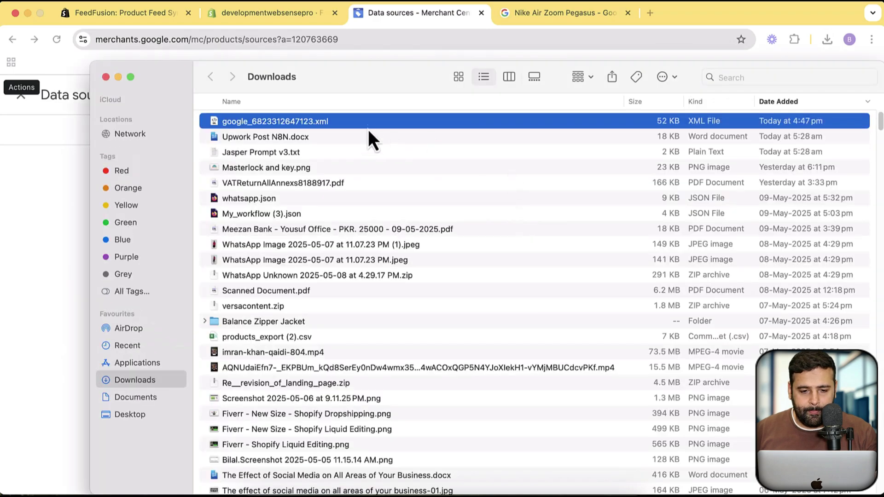
Open google_6823312647123.xml in the browser and examine the product entries and their attributes.
right_click(369, 122)
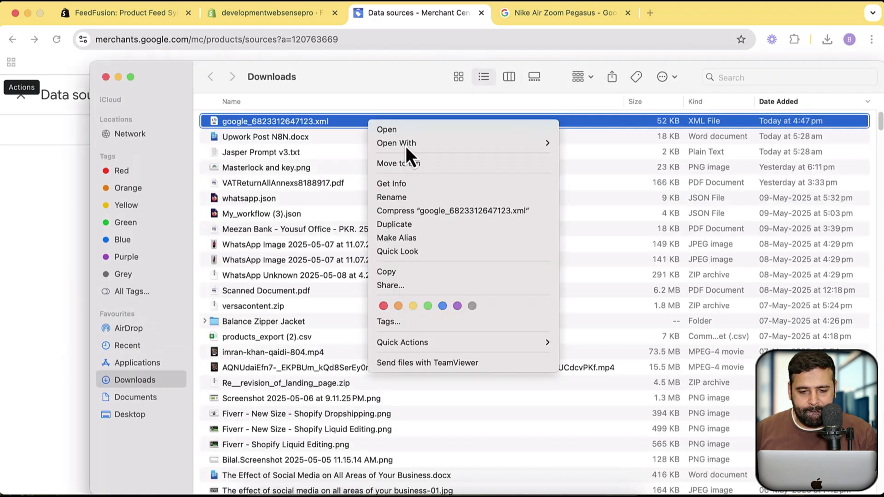
mouse_move(441, 146)
click(607, 181)
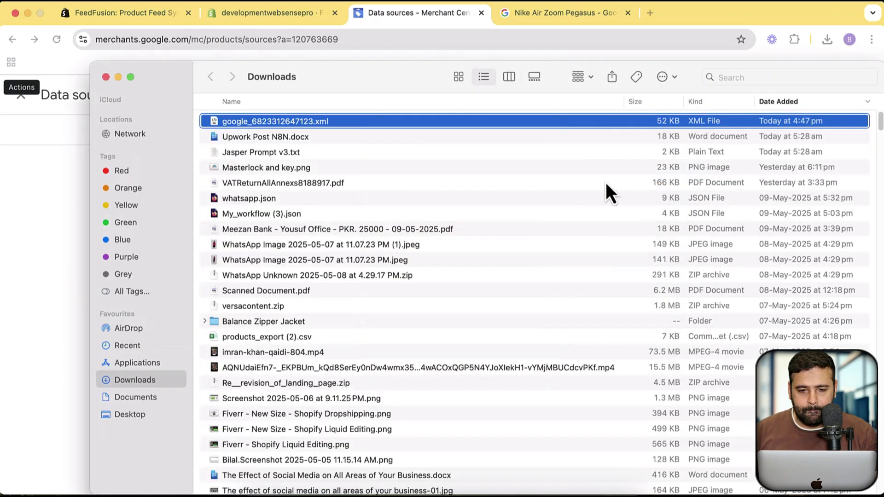
scroll(494, 188, down, 20)
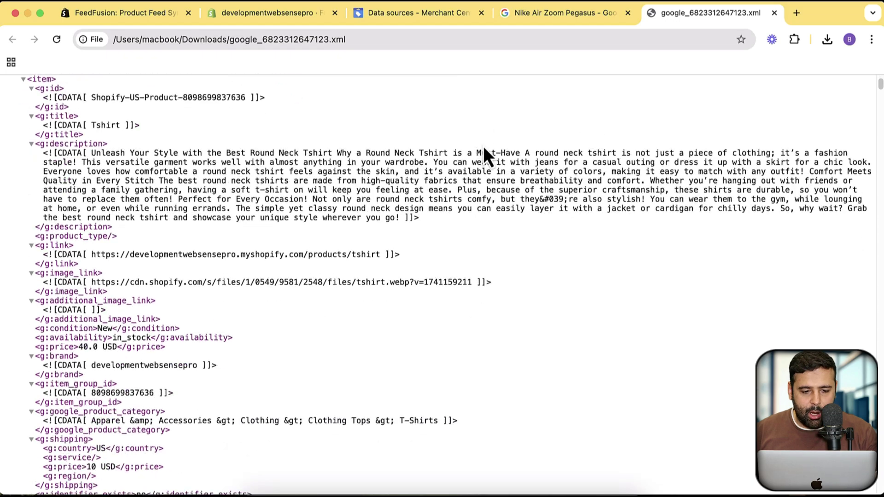
scroll(430, 158, up, 20)
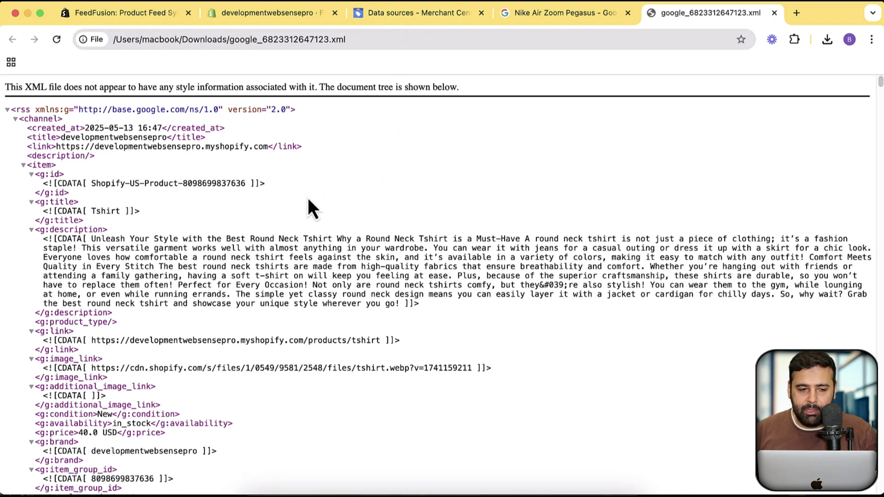
Reload the Merchant Center data sources and delete the "Products source - developmentwebsensepro" file source.
click(409, 14)
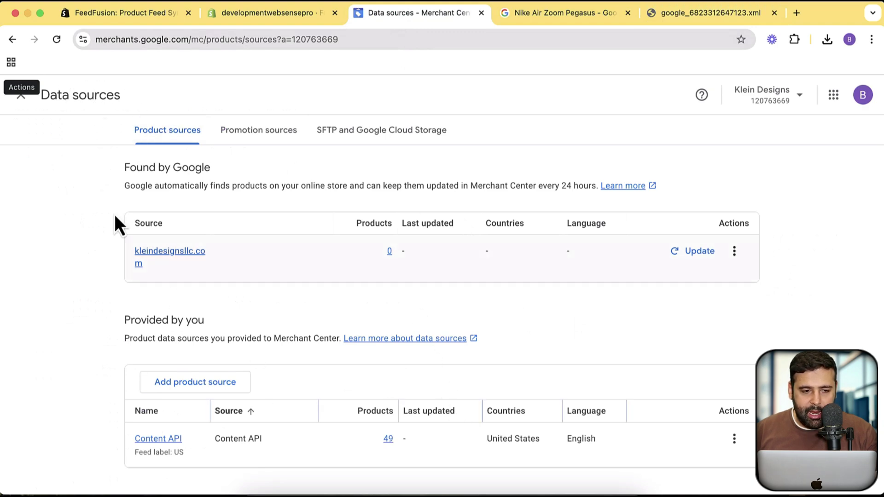
click(58, 42)
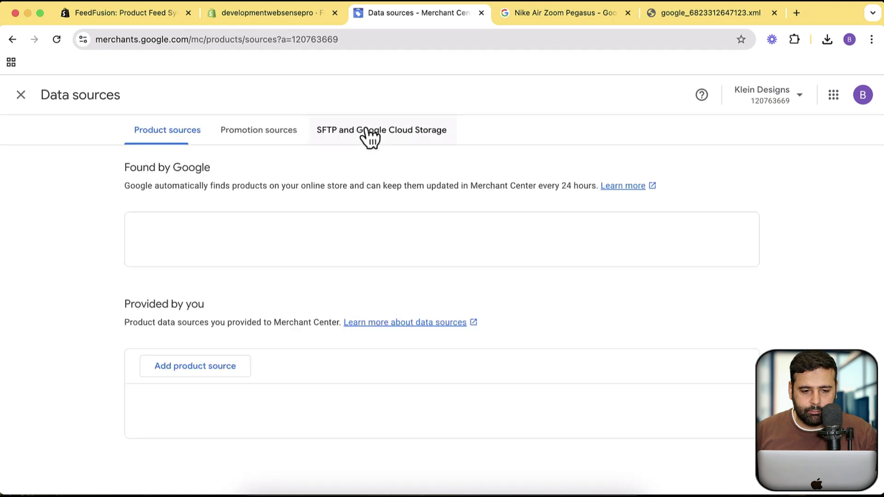
scroll(394, 322, down, 2)
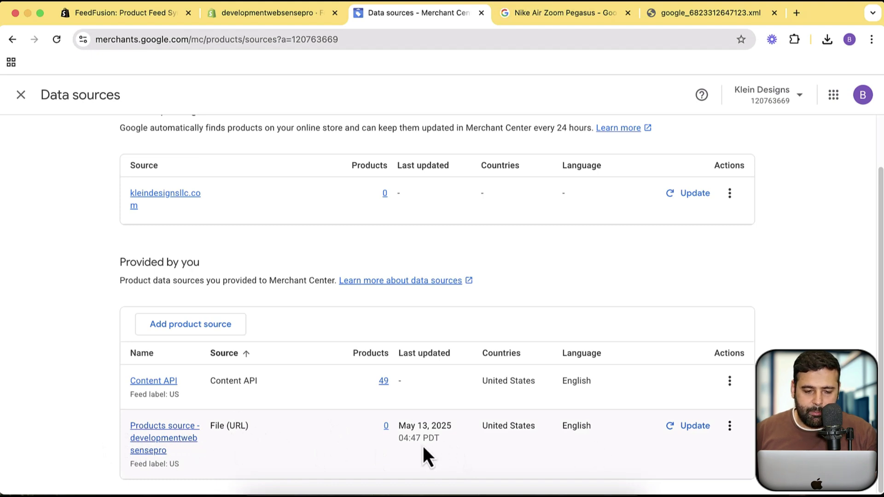
click(730, 426)
click(737, 472)
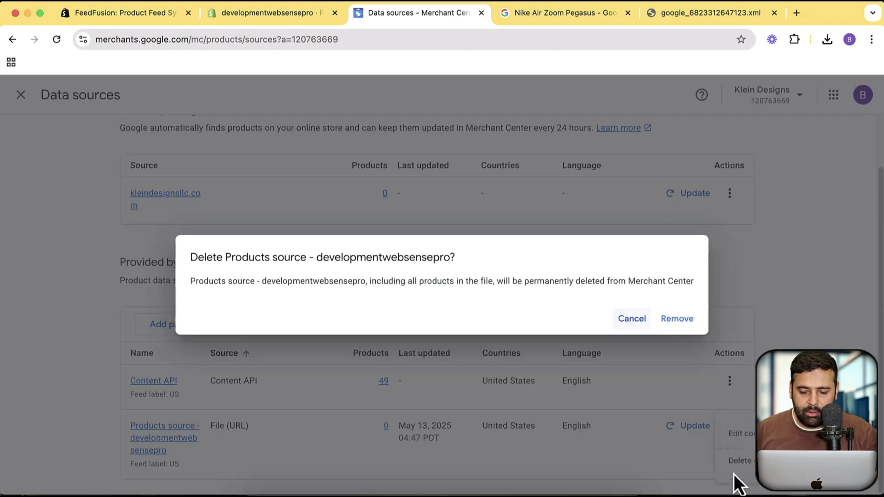
click(677, 318)
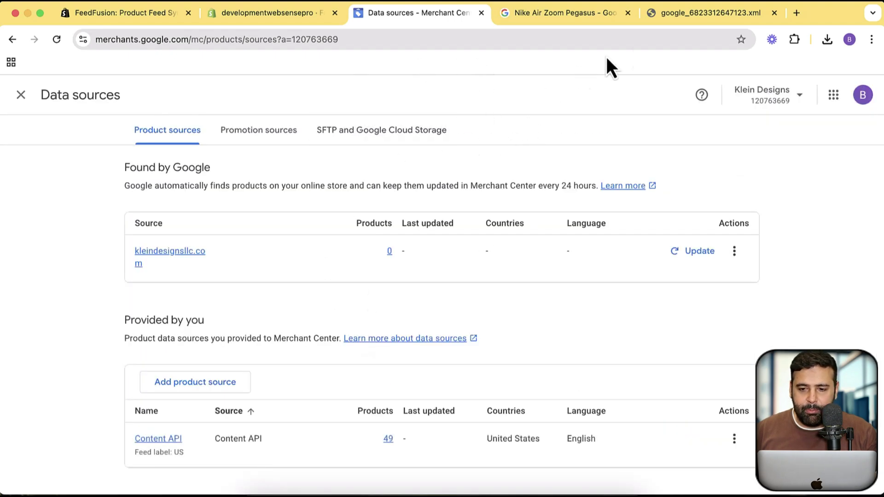
Switch back to FeedFusion and open the "Products source - developmentwebsensepro" feed from the feeds list.
click(705, 24)
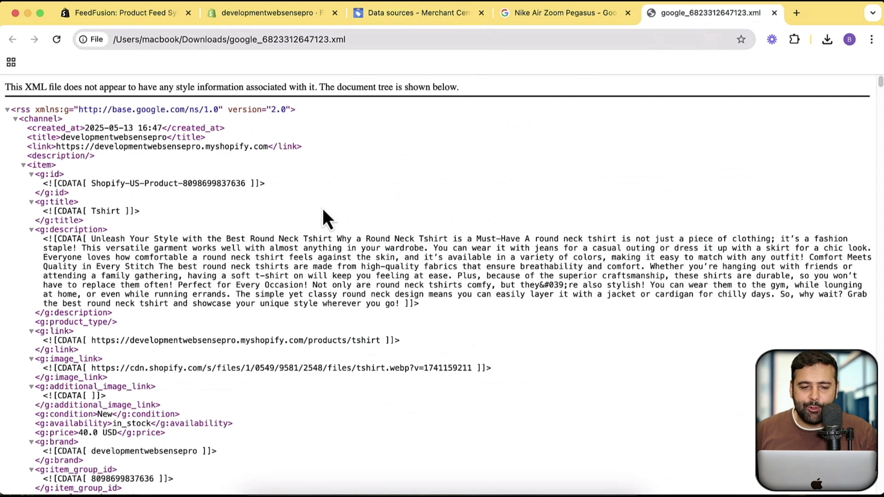
click(260, 21)
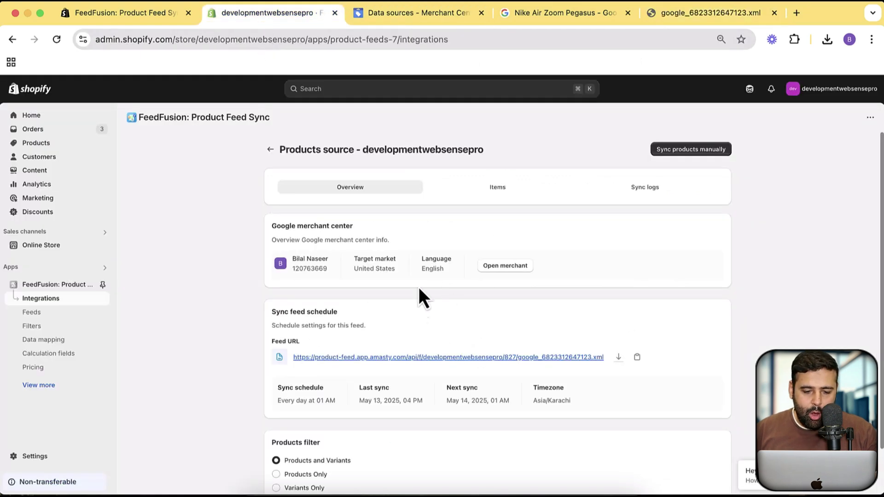
scroll(576, 277, down, 2)
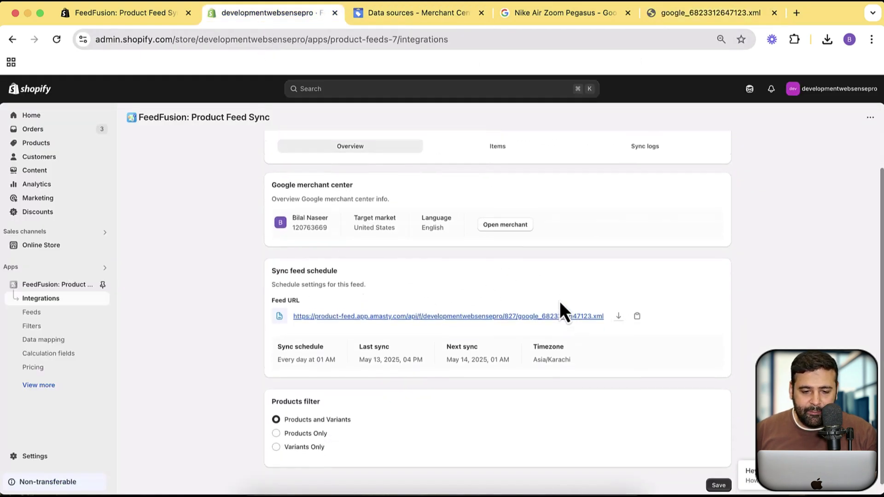
scroll(562, 310, up, 2)
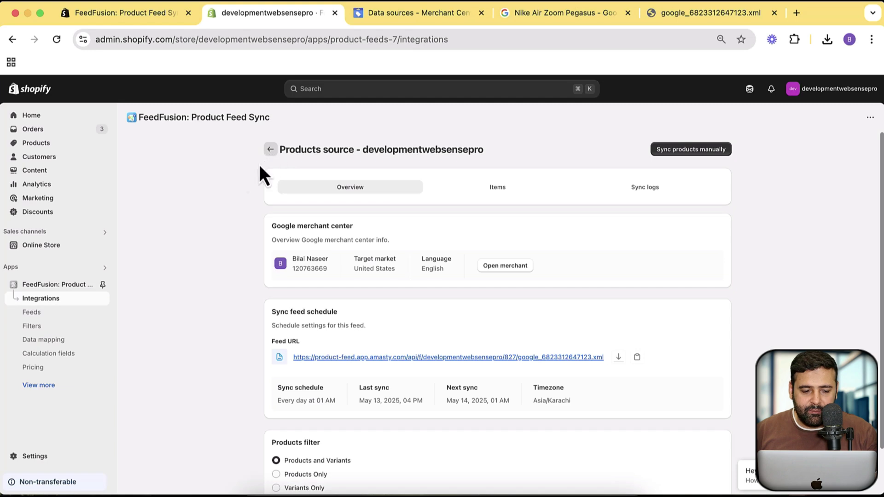
click(32, 313)
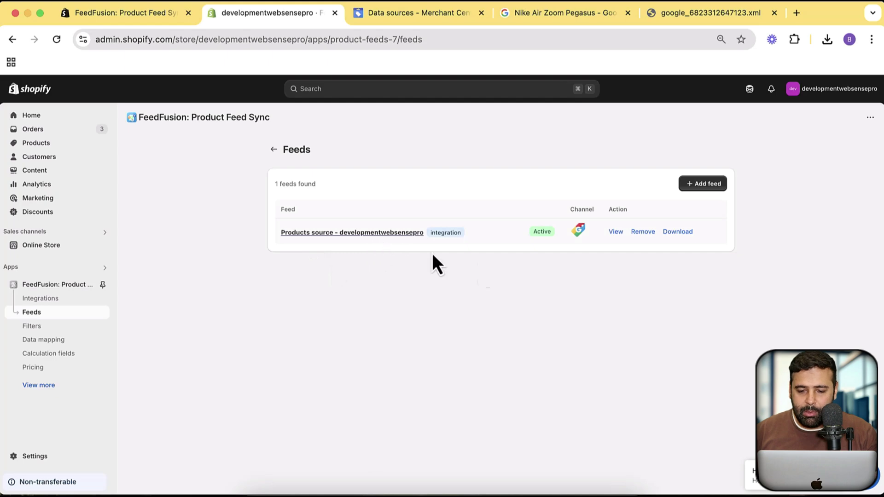
click(426, 16)
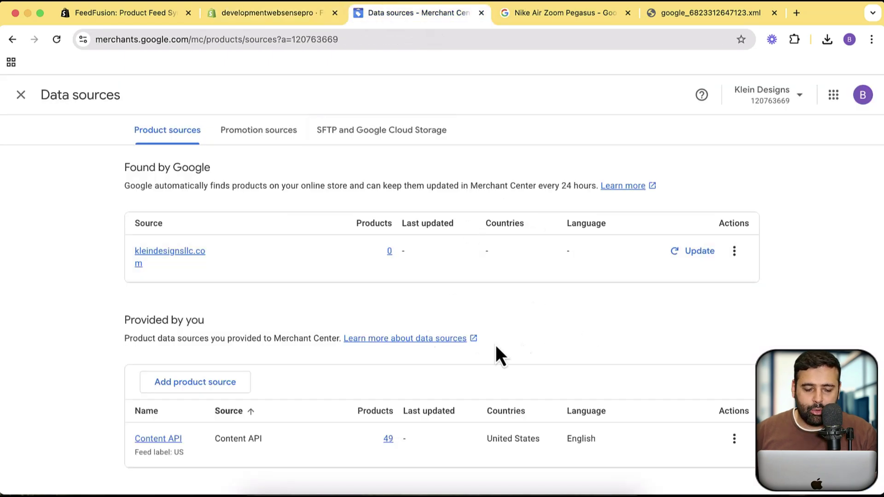
click(277, 16)
click(361, 235)
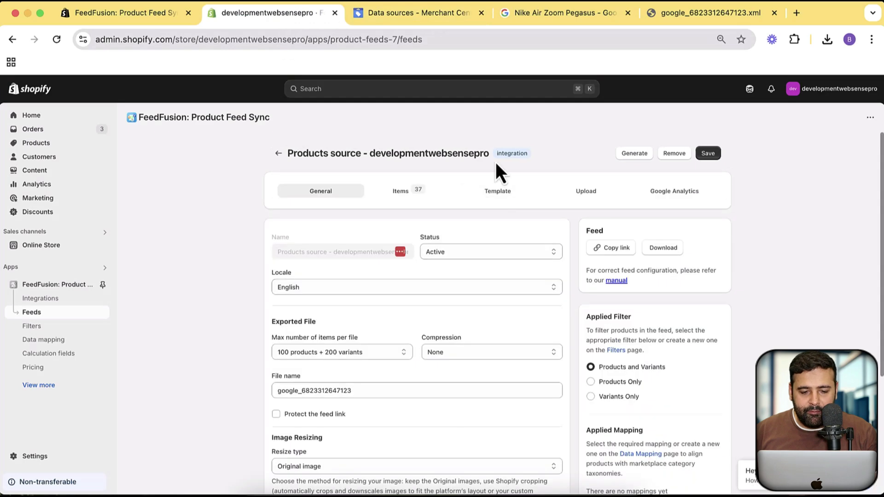
Set the feed's image resize type to Shopify cropping.
scroll(577, 198, down, 1)
scroll(575, 208, down, 4)
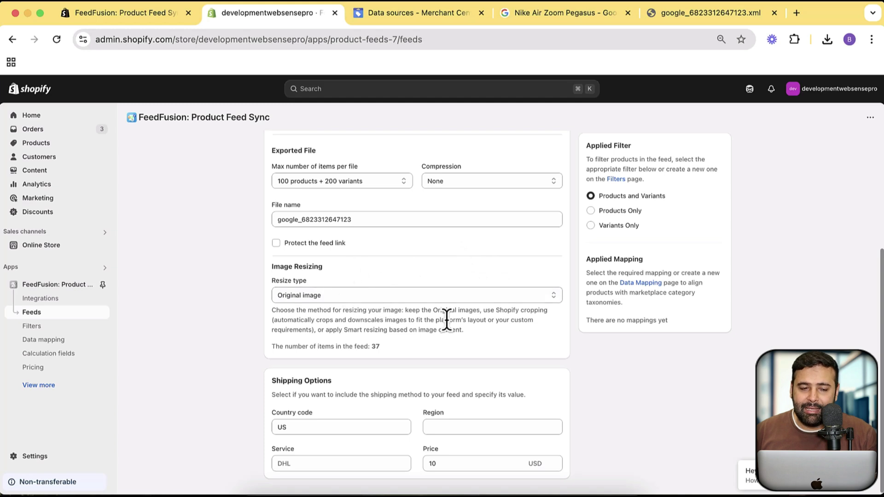
click(458, 296)
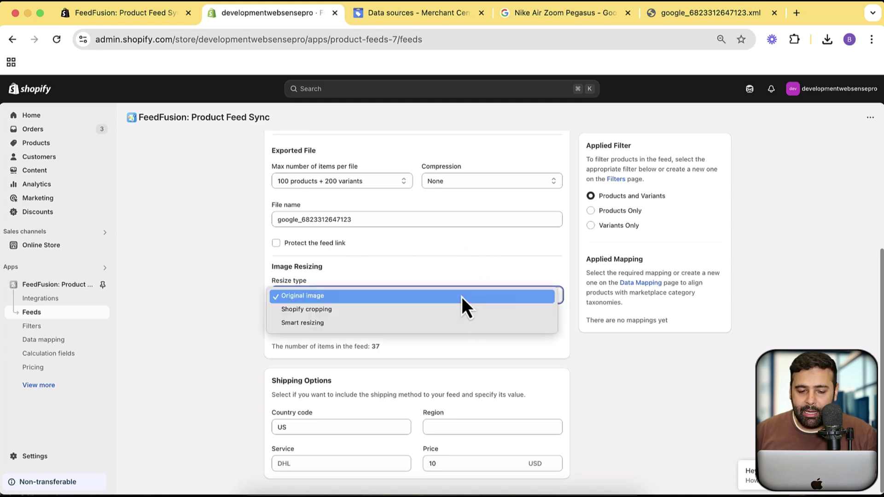
click(523, 279)
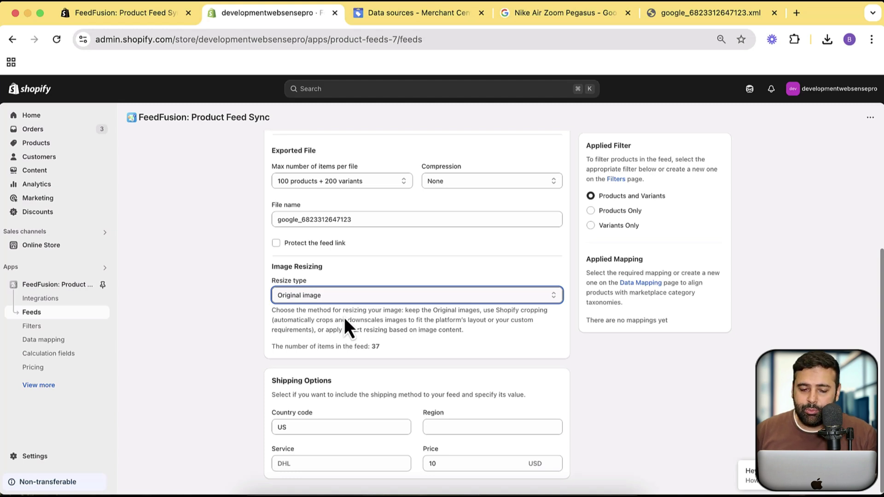
click(375, 302)
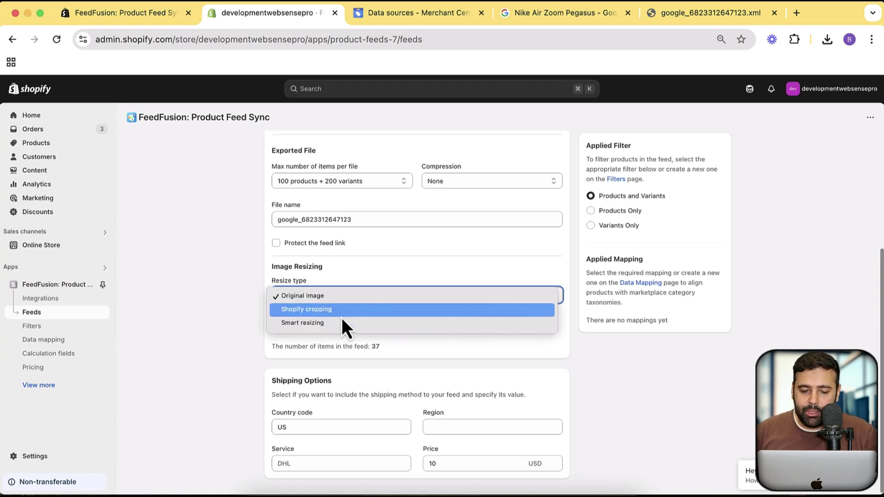
click(391, 309)
scroll(571, 323, down, 1)
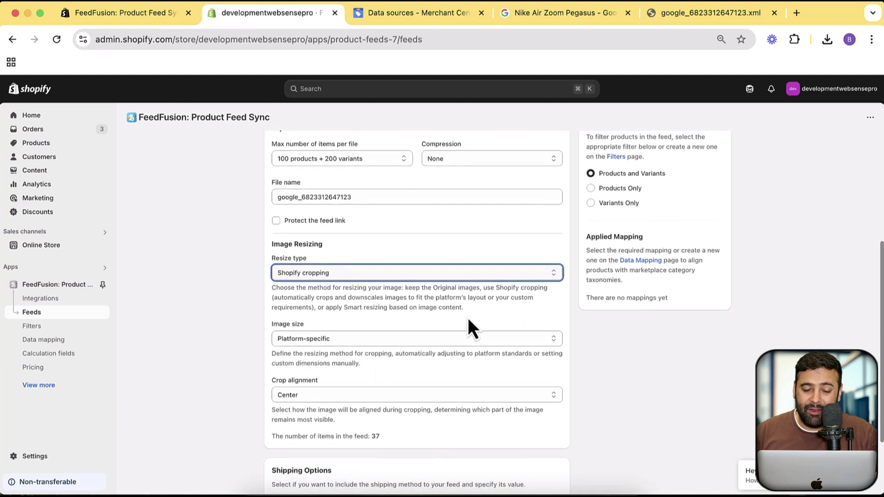
Set the image size for Shopify cropping to Custom.
scroll(468, 322, down, 1)
click(375, 331)
click(375, 330)
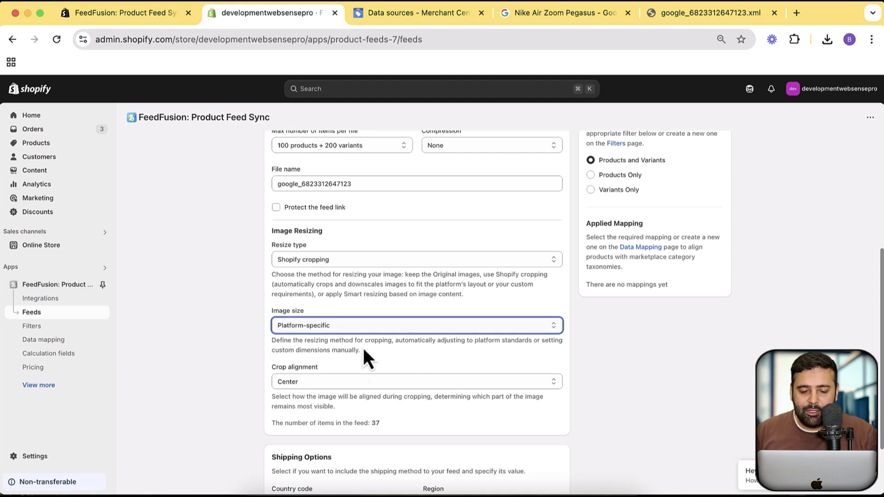
click(350, 328)
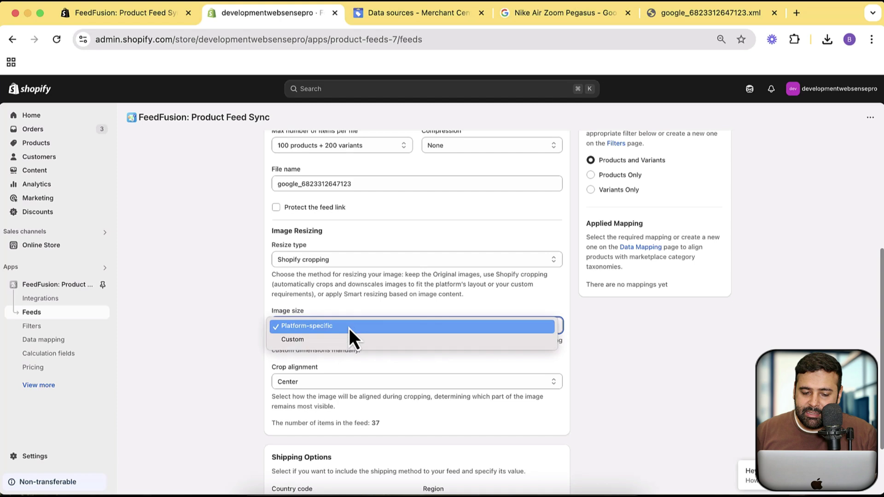
click(323, 348)
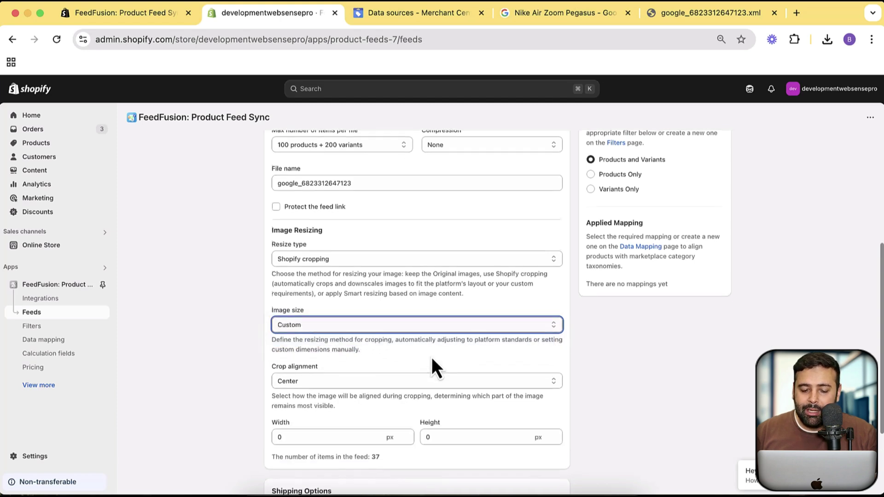
scroll(432, 358, down, 1)
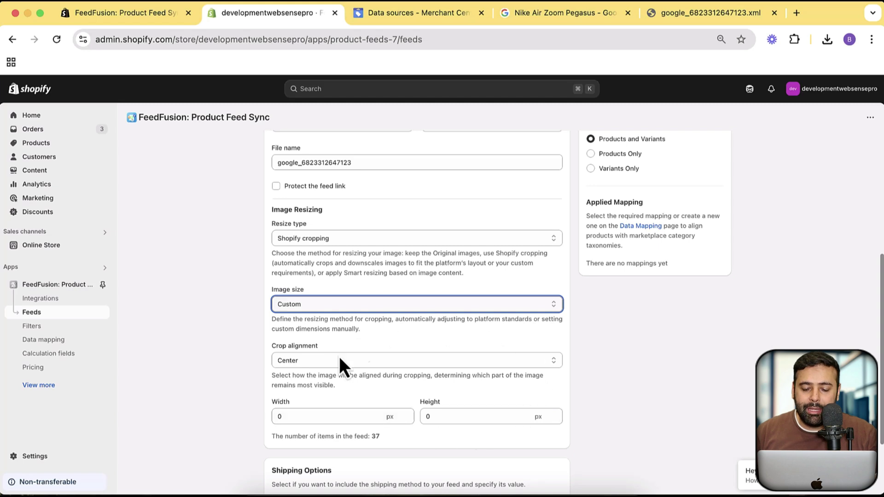
Examine the custom width and height fields and the available crop alignment options.
click(300, 419)
key(Tab)
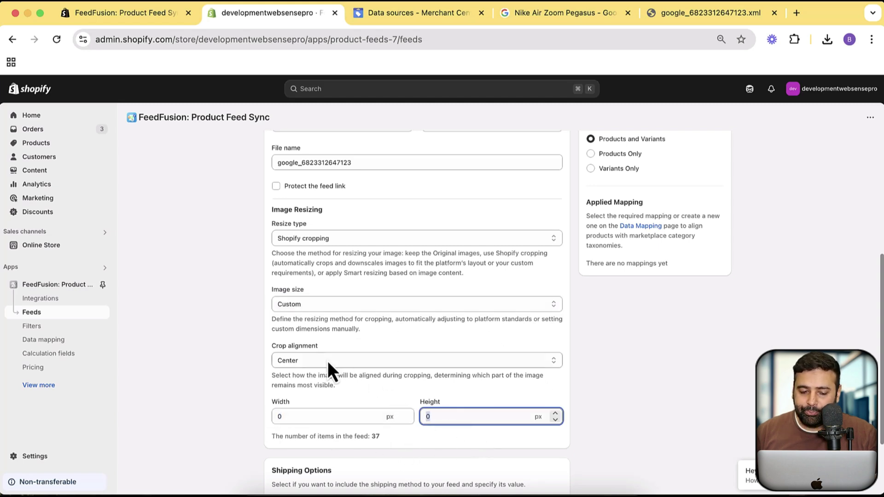
click(399, 363)
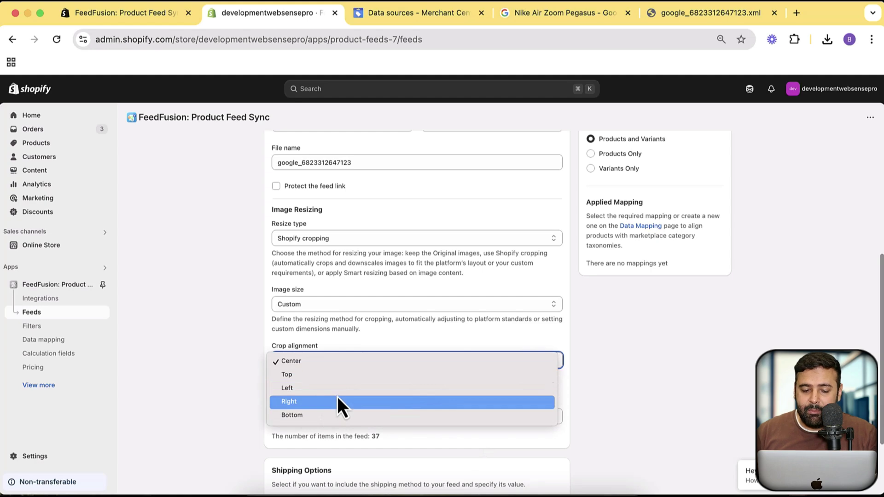
click(338, 325)
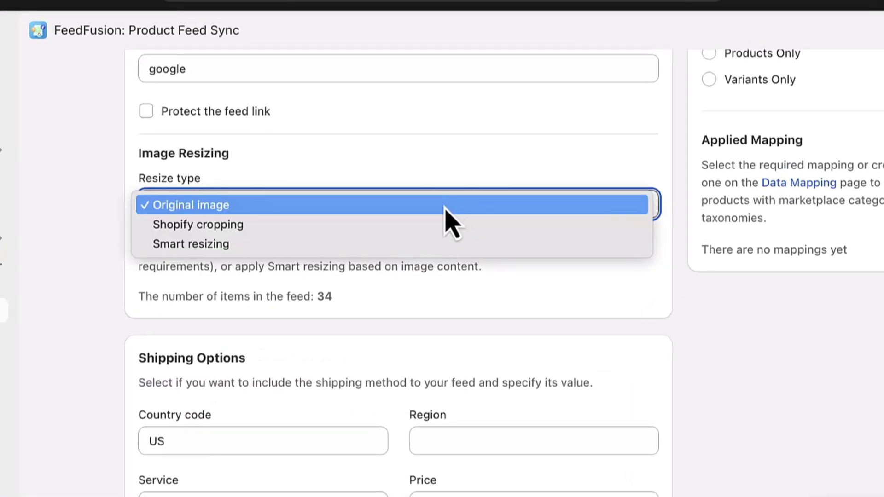
Choose Smart resizing as the resize type, play the smart-crop demonstration video and close it.
click(402, 249)
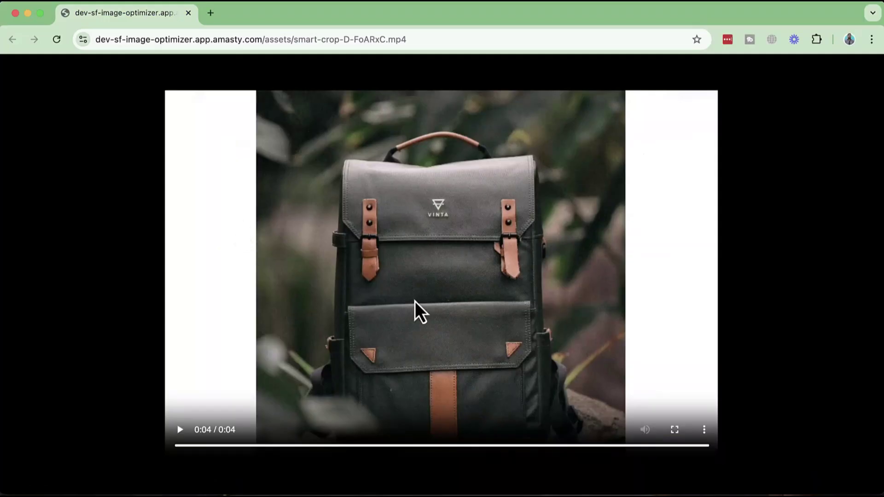
click(177, 433)
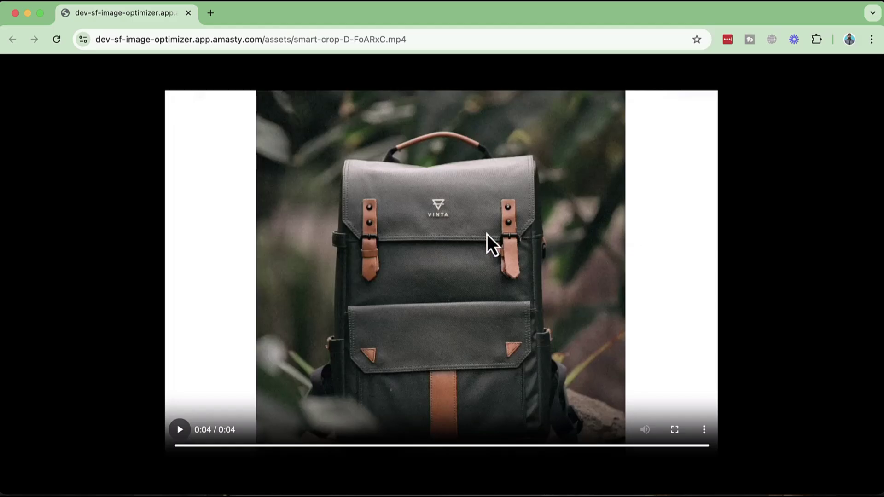
key(super+w)
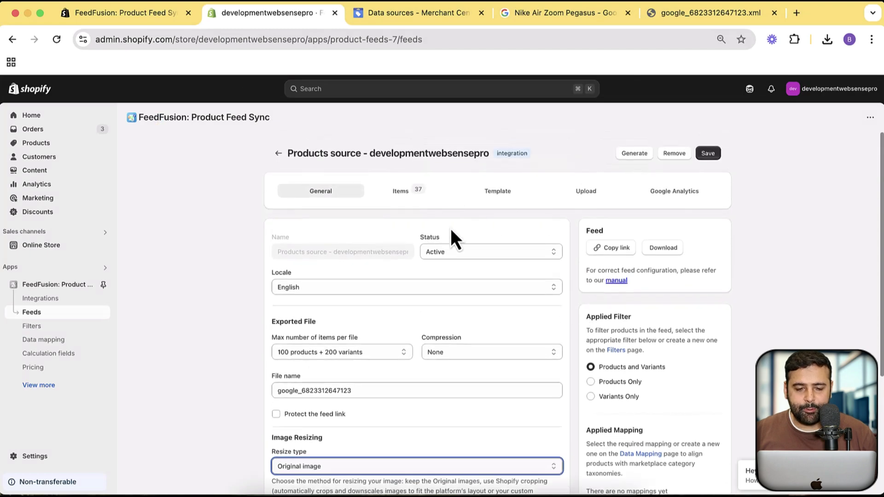
Open the feed's item list and review the products with their price, availability and brand.
click(408, 199)
scroll(471, 286, down, 7)
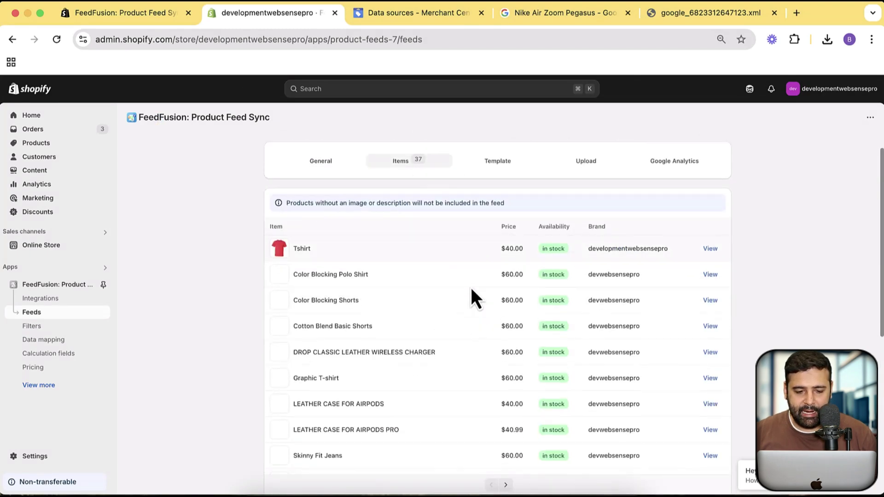
scroll(487, 323, up, 10)
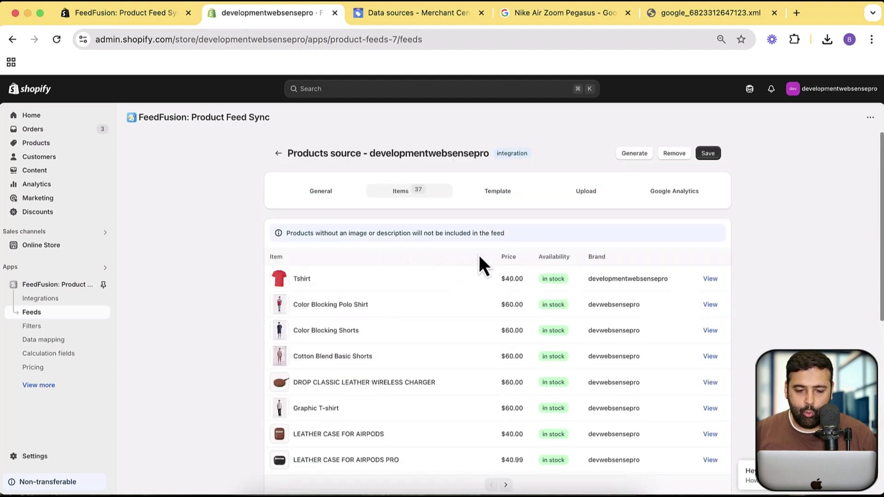
scroll(479, 256, down, 7)
scroll(472, 316, up, 8)
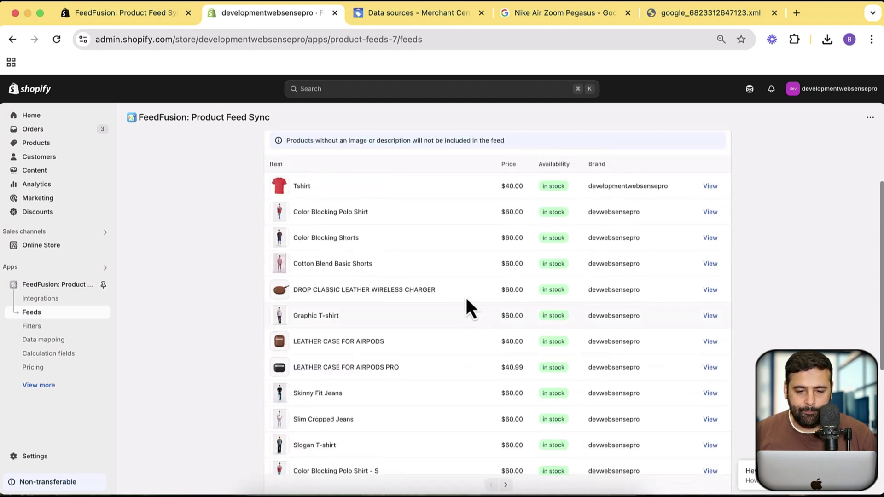
Open the feed's template and examine the source fields available for the id attribute, including metafields, without changing the selection.
click(498, 191)
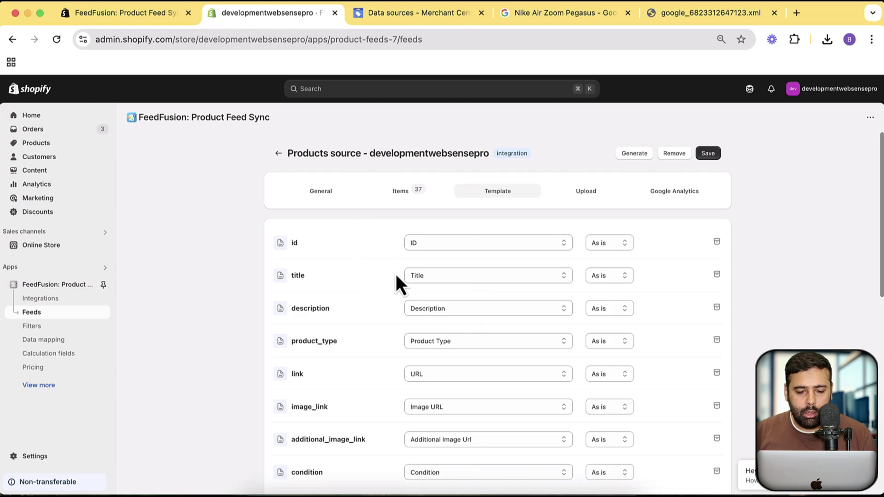
click(485, 246)
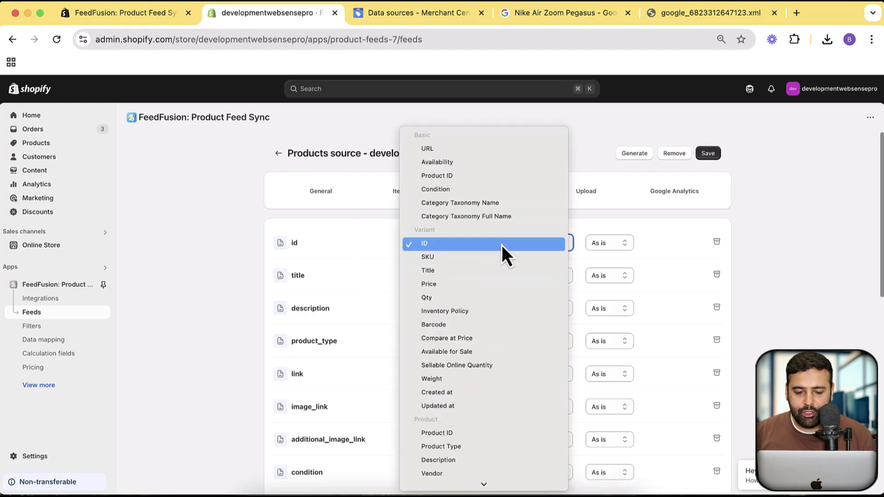
scroll(507, 302, down, 10)
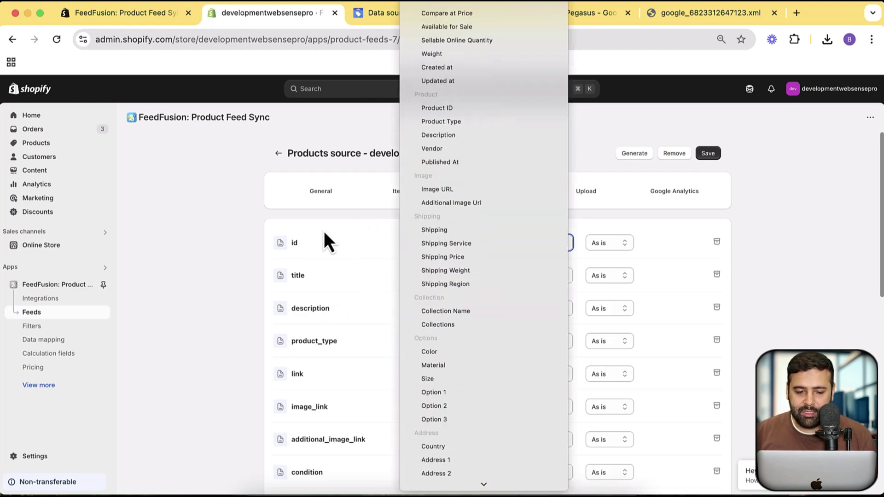
click(315, 211)
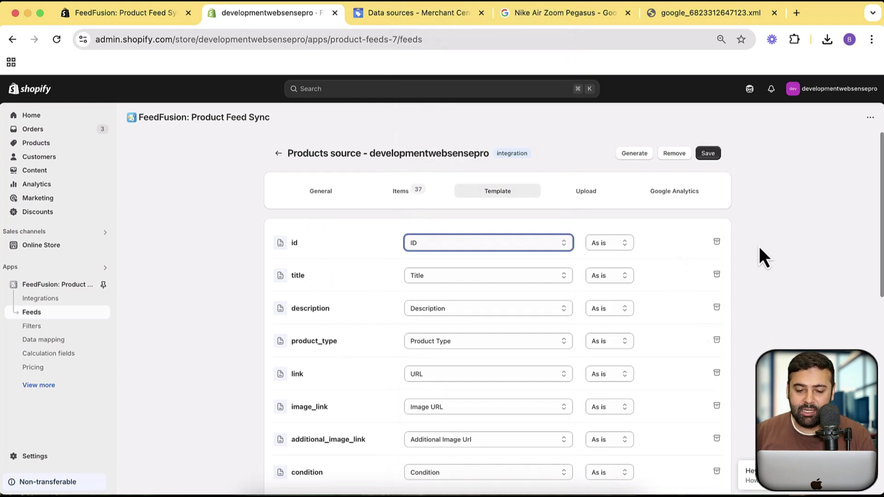
click(528, 243)
scroll(528, 243, down, 15)
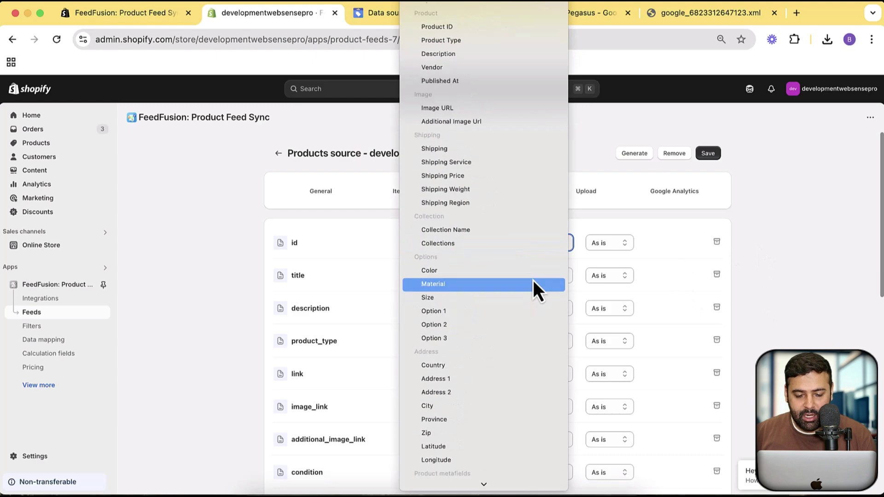
scroll(527, 215, down, 4)
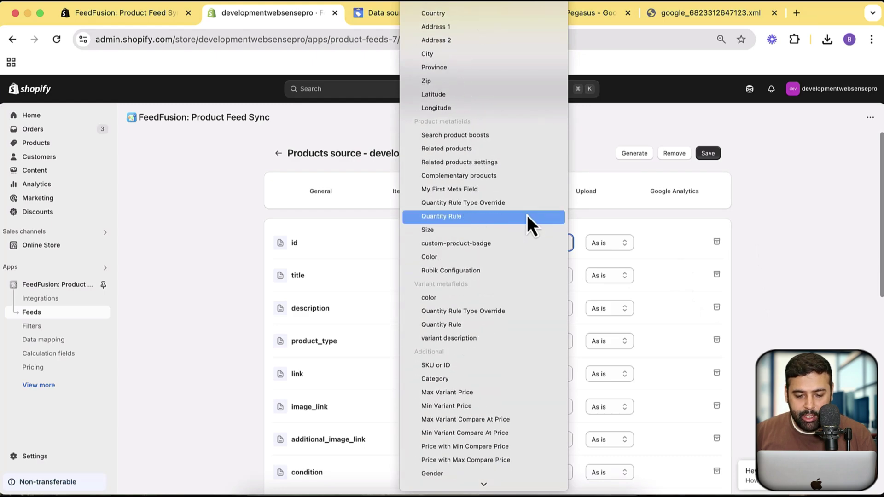
scroll(527, 215, down, 1)
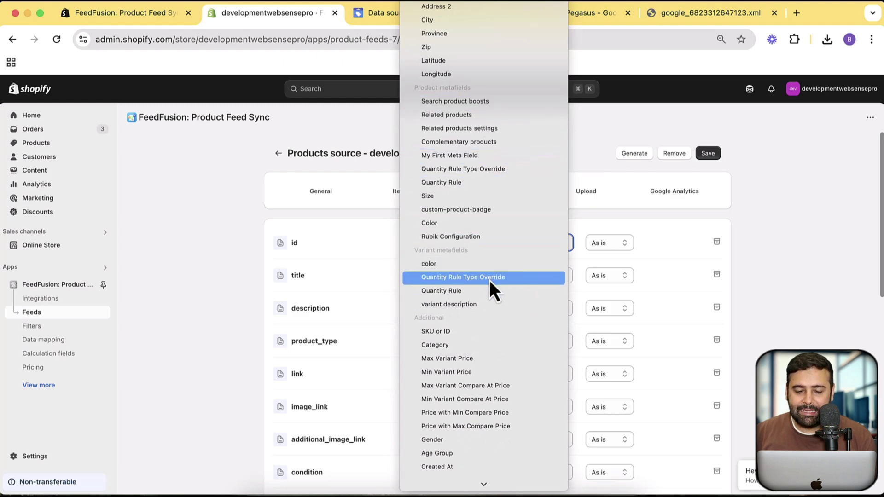
click(769, 281)
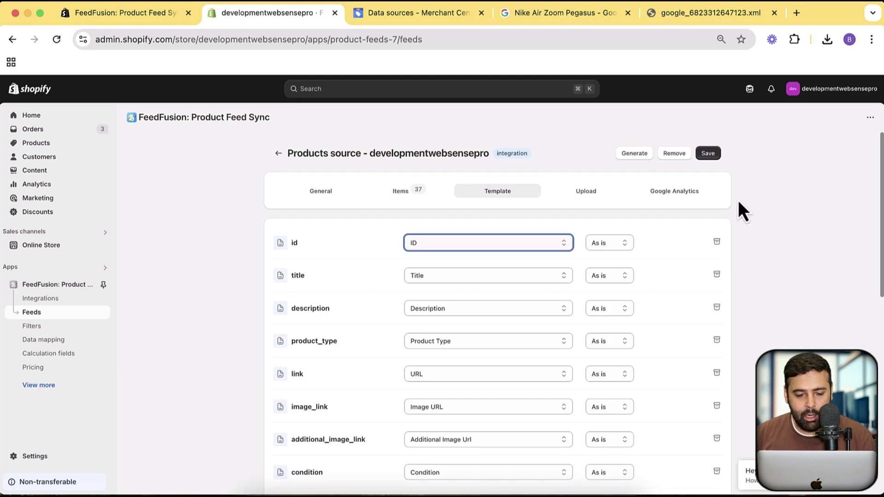
Review the remaining template attribute mappings, from description to shipping and identifier_exists.
scroll(739, 201, down, 3)
scroll(738, 202, down, 10)
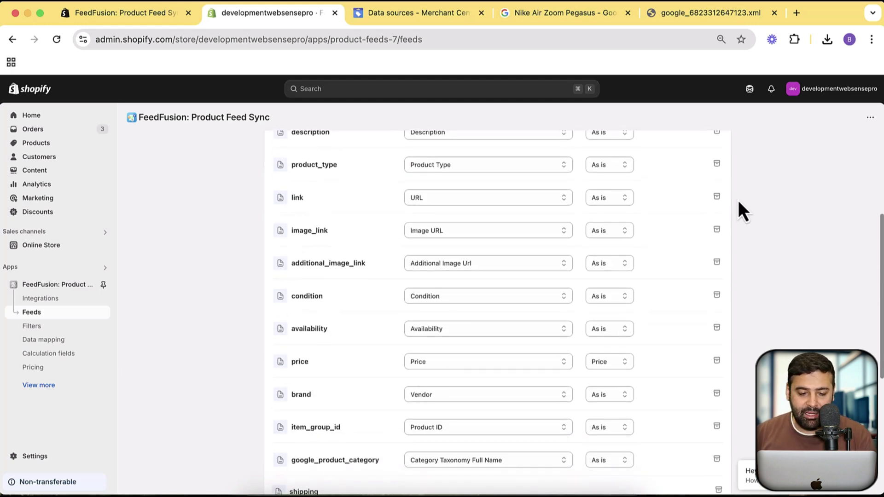
scroll(735, 216, up, 3)
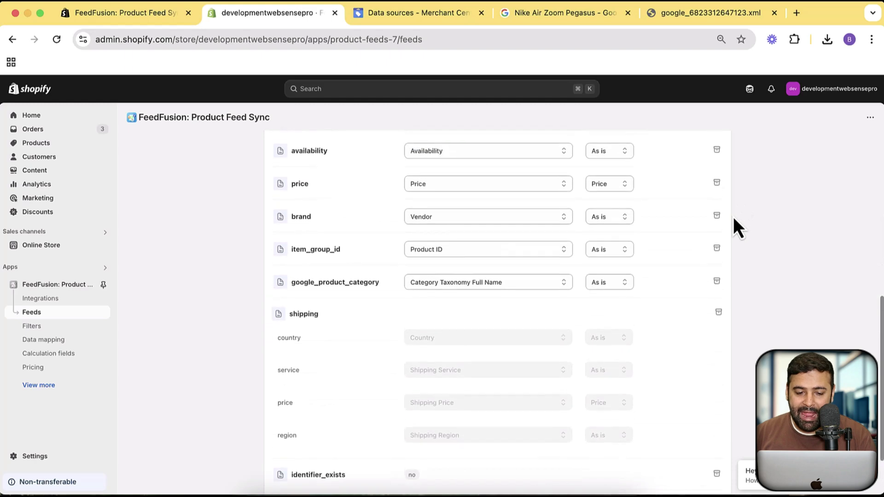
scroll(734, 218, up, 3)
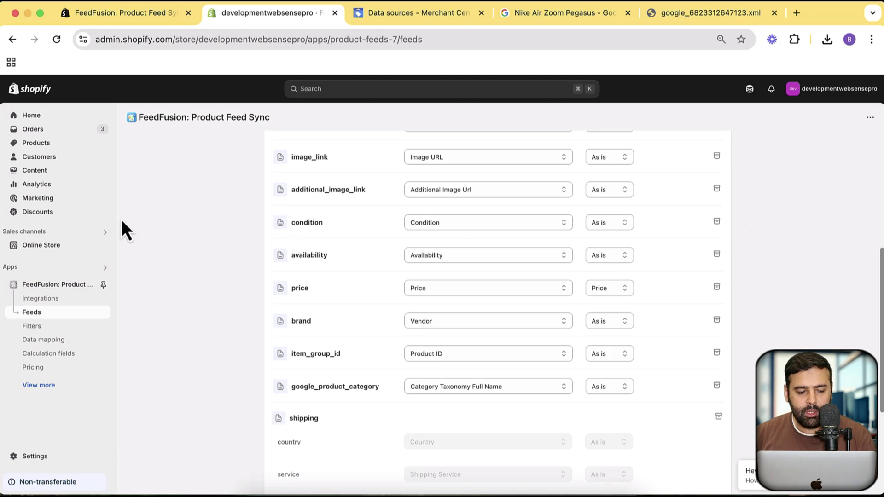
Open the Calculation fields page in a new browser tab and switch to it.
right_click(70, 358)
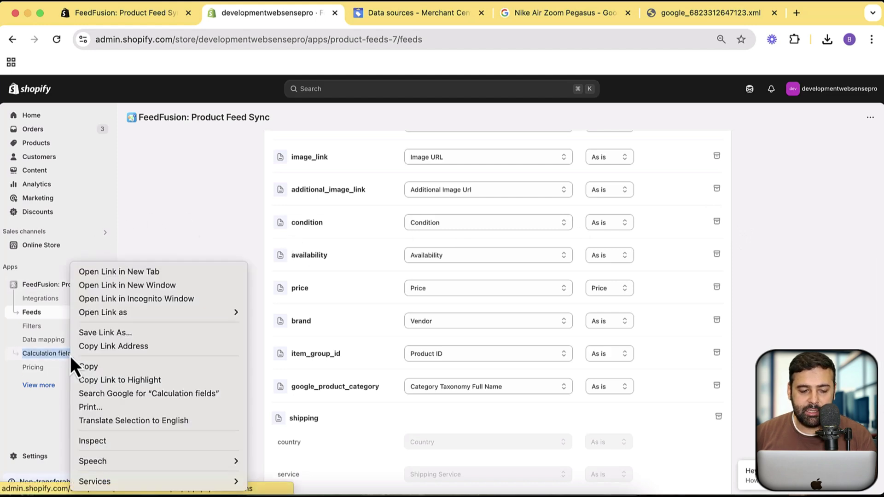
click(144, 276)
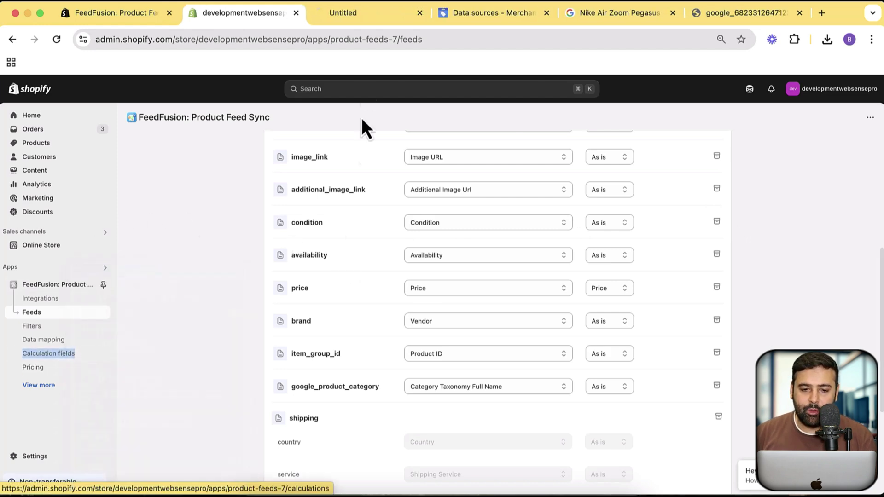
click(348, 18)
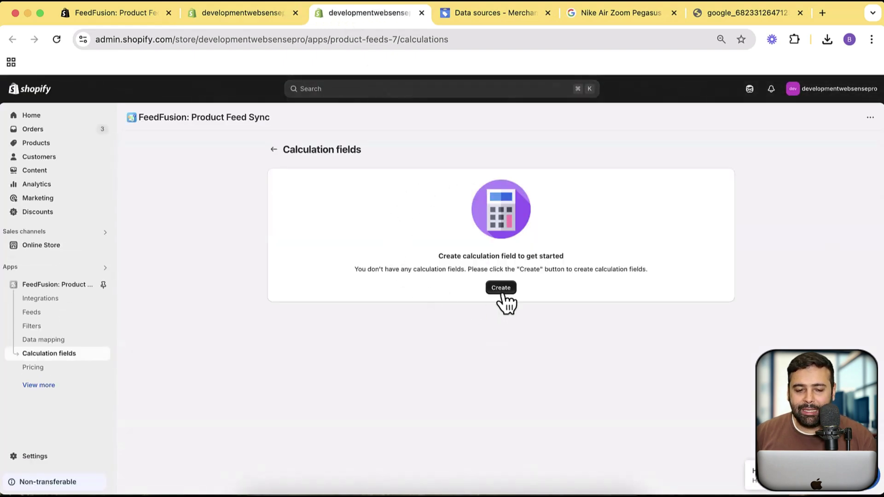
Create a calculation field named "Additional Price" with Variants as its context.
click(502, 290)
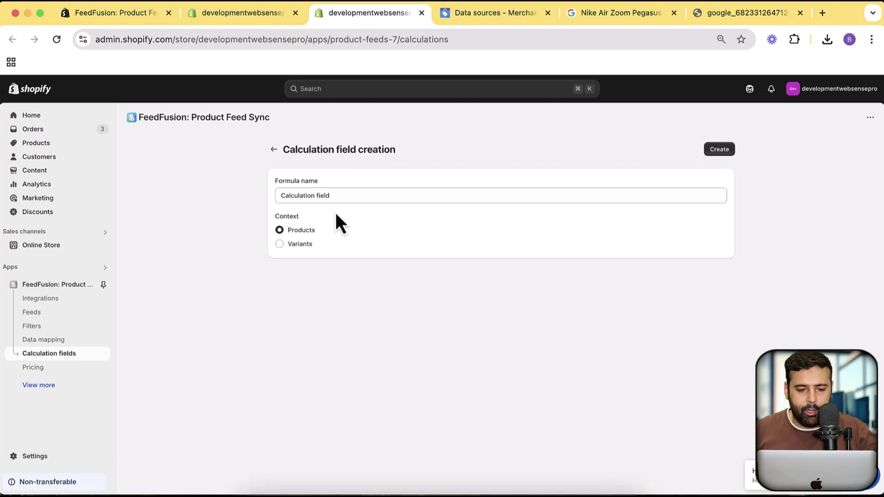
click(298, 245)
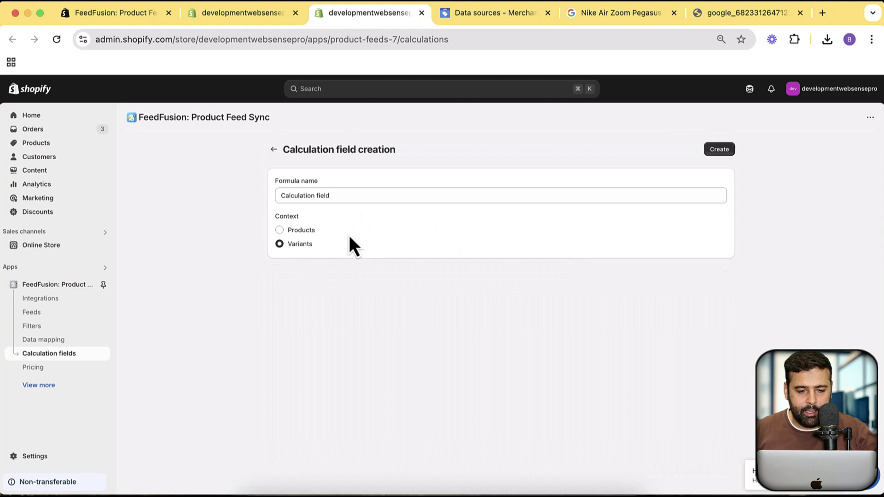
drag(330, 196, 279, 196)
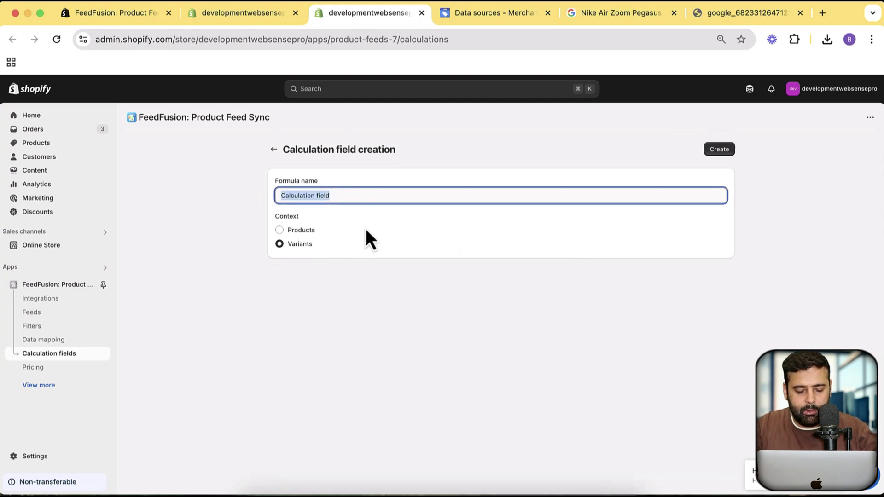
text(Additional Price)
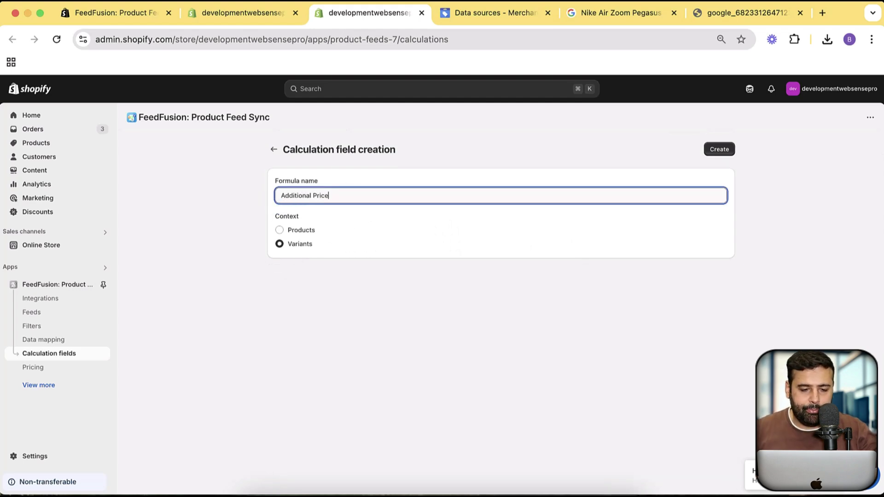
click(717, 151)
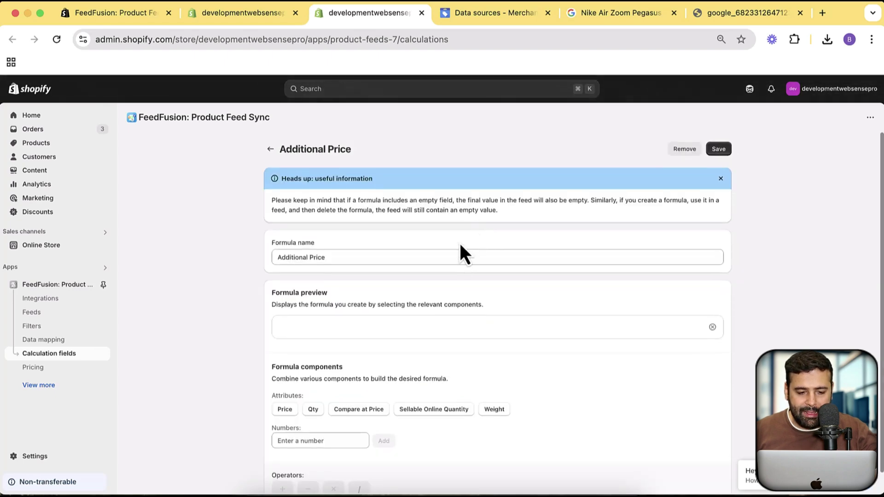
Build the Additional Price formula as price + 5 and save it.
scroll(460, 246, down, 1)
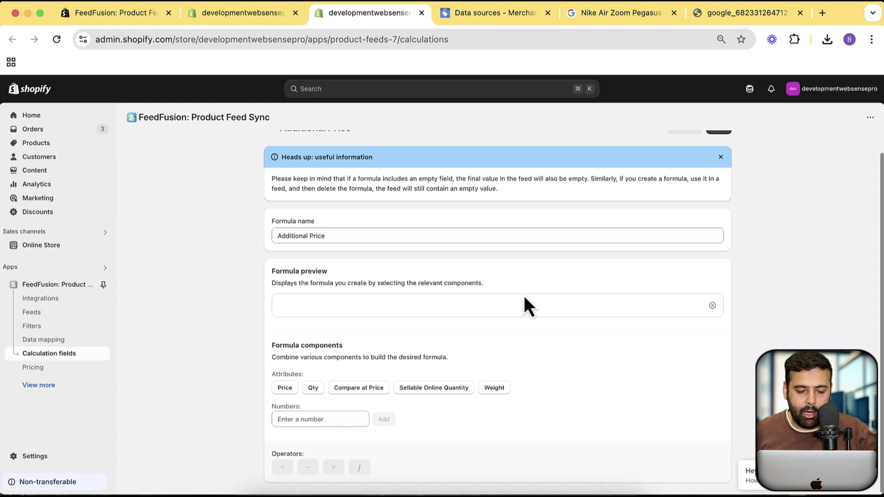
click(286, 388)
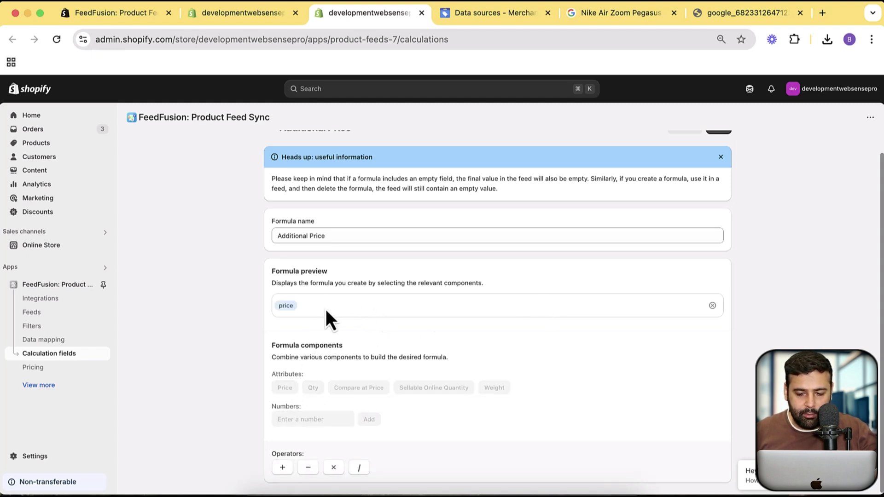
click(286, 468)
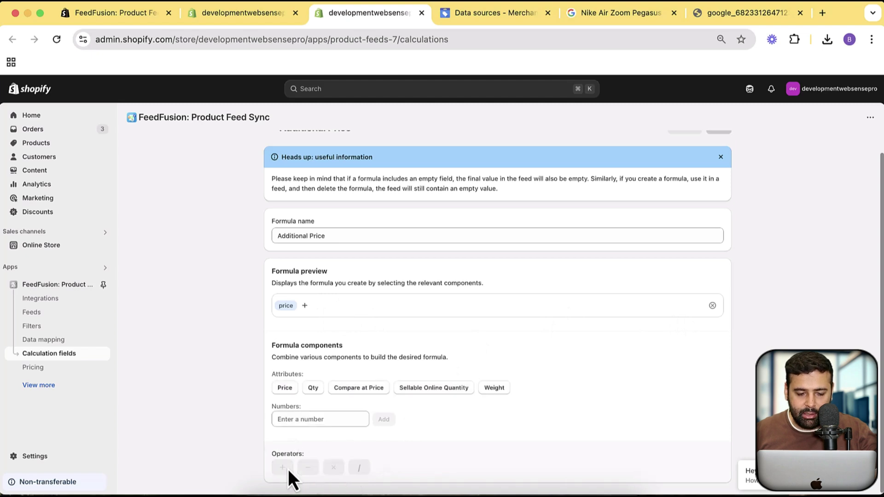
click(333, 420)
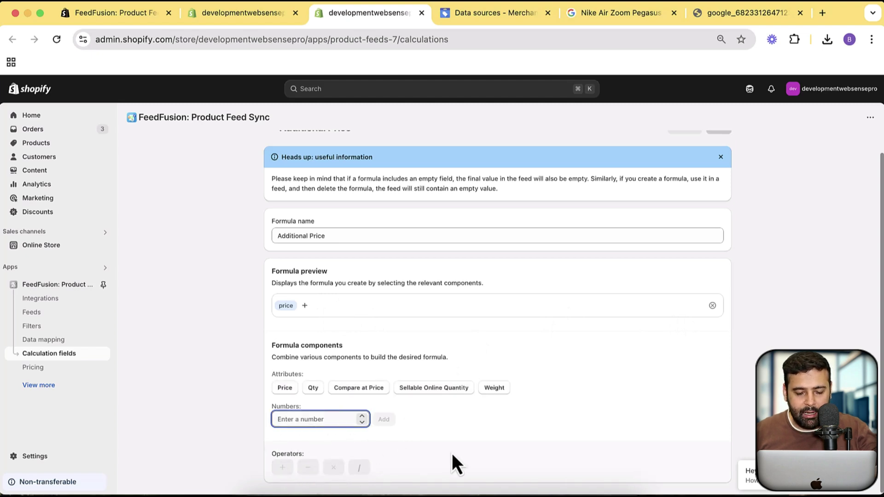
text(5)
click(386, 420)
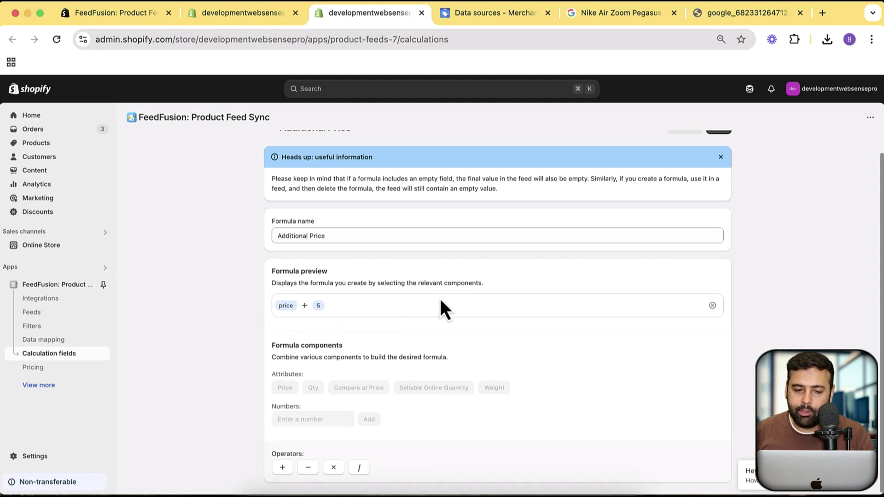
scroll(440, 307, up, 1)
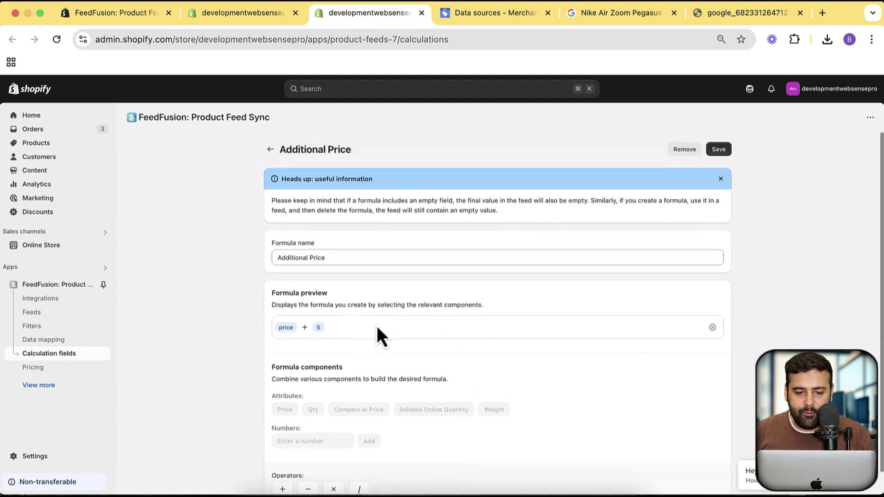
click(715, 154)
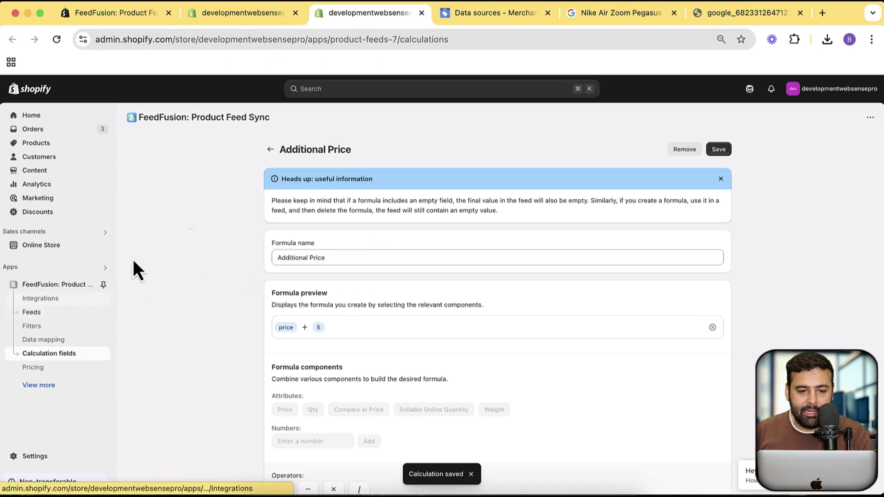
Return to the browser tab with the product feed and reload the page.
click(241, 26)
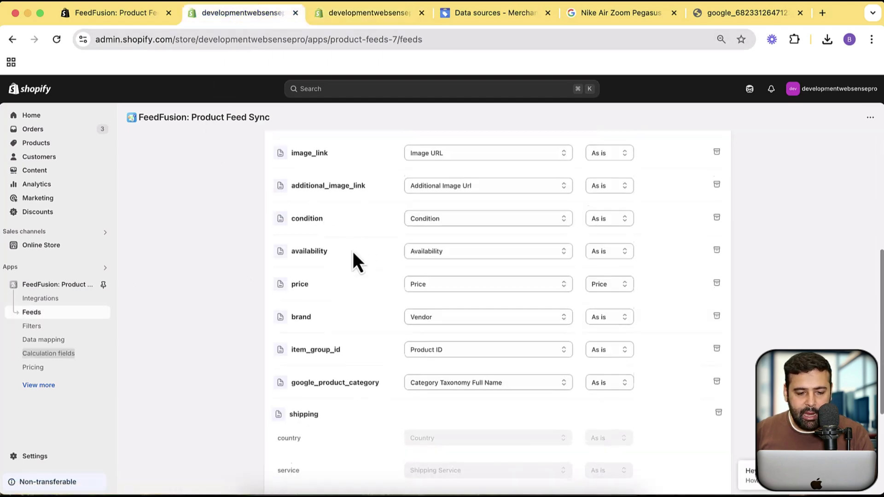
scroll(353, 251, up, 5)
click(56, 39)
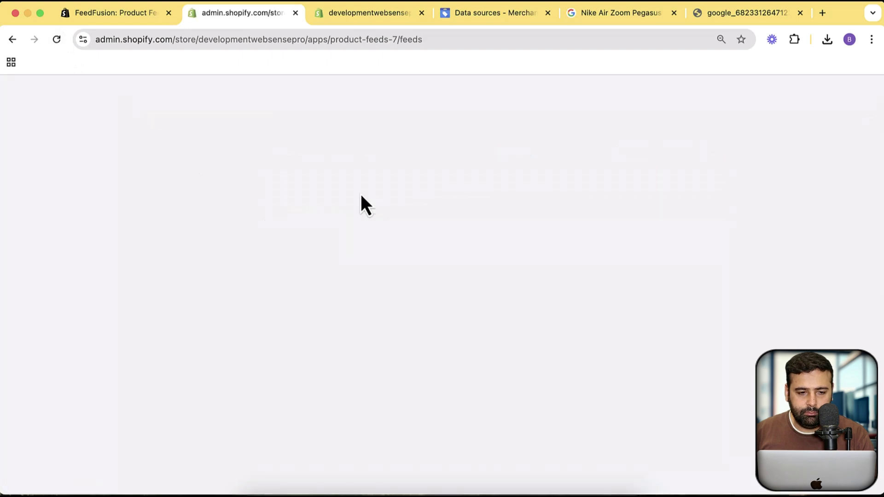
click(358, 233)
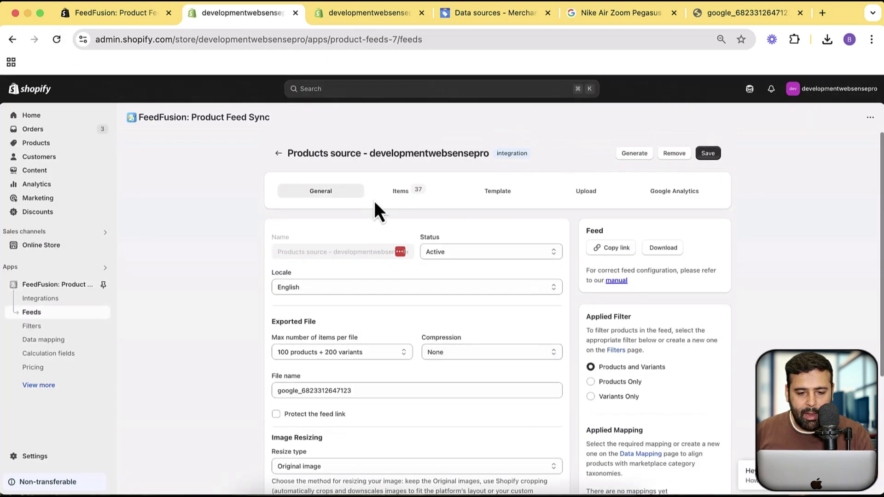
Reopen the feed's template and look through the attribute mappings, including the price attribute.
click(507, 202)
scroll(616, 331, down, 10)
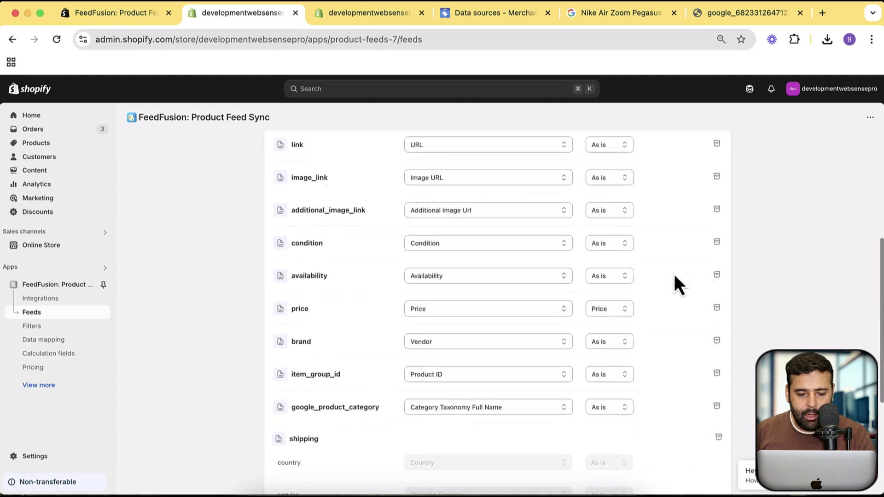
scroll(465, 322, up, 4)
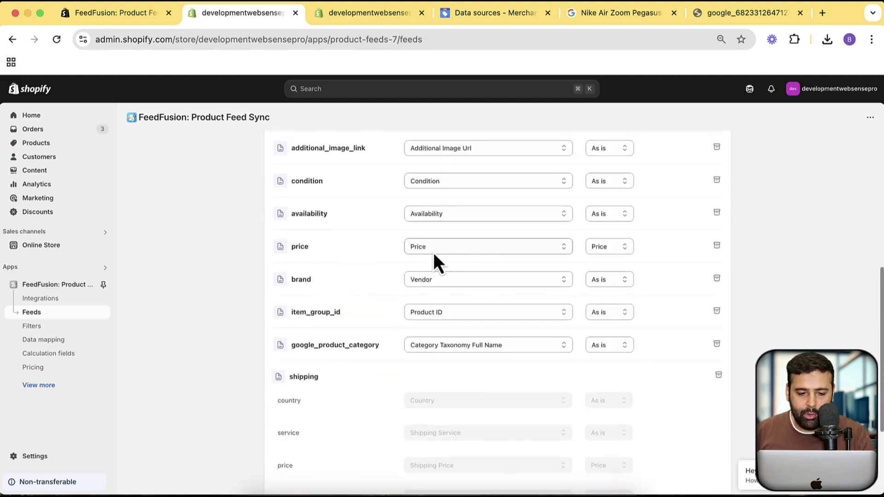
scroll(400, 329, up, 5)
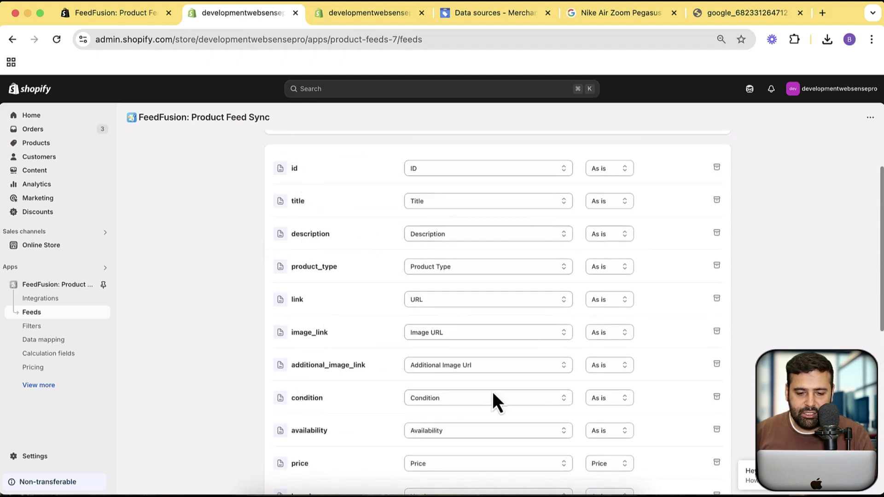
Map the feed template's price attribute to the Additional Price calculation field.
scroll(421, 231, down, 5)
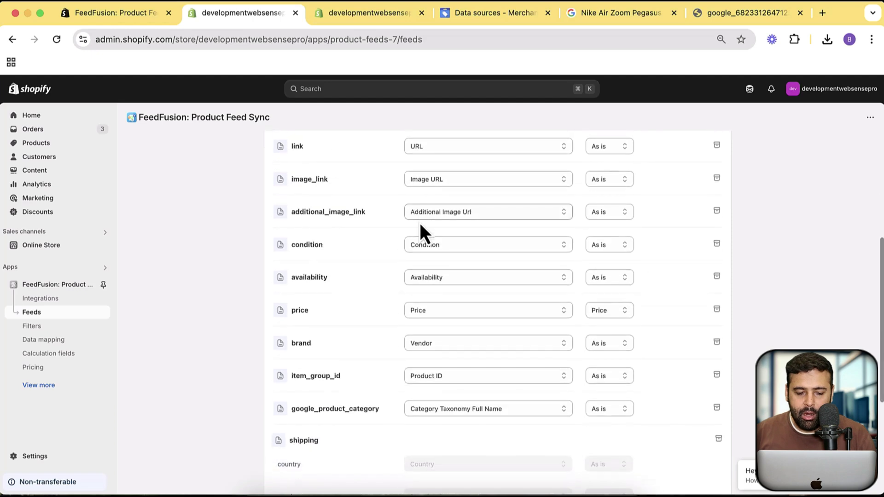
drag(292, 293, 306, 294)
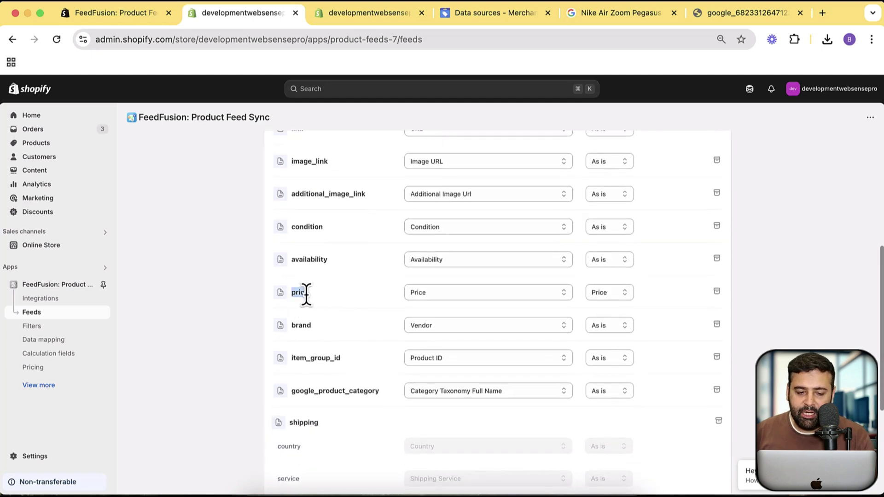
click(445, 300)
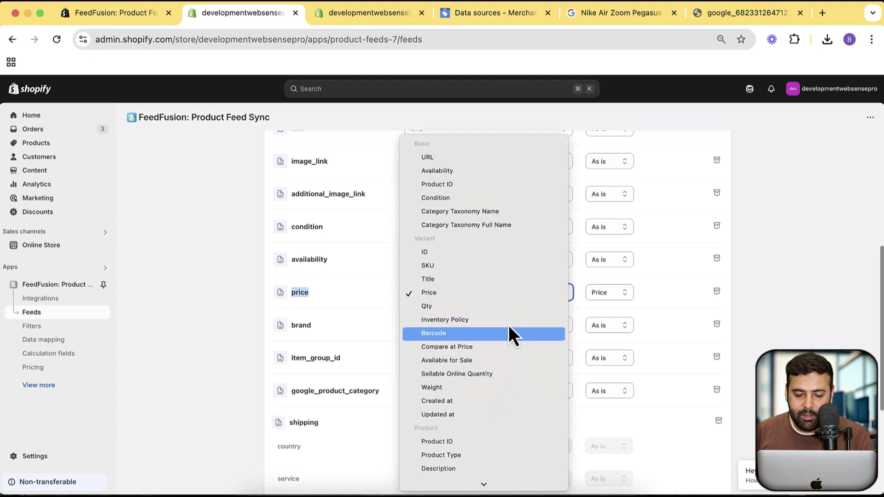
scroll(519, 260, down, 10)
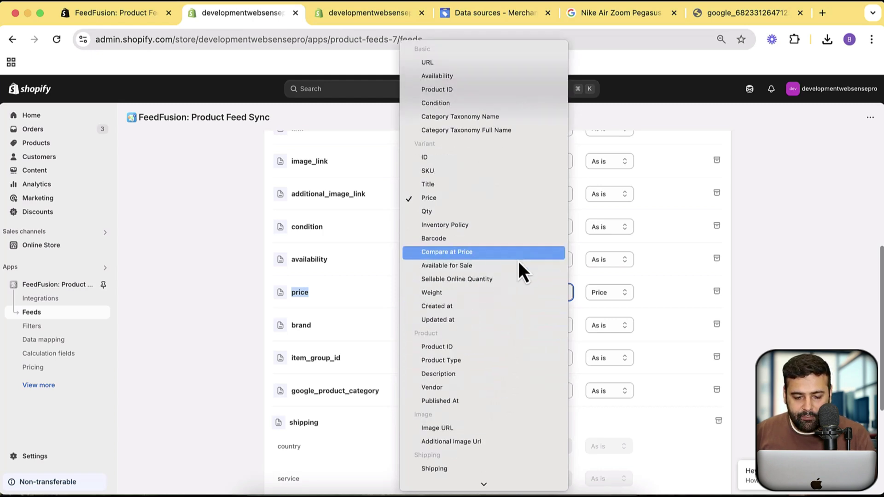
scroll(518, 261, down, 15)
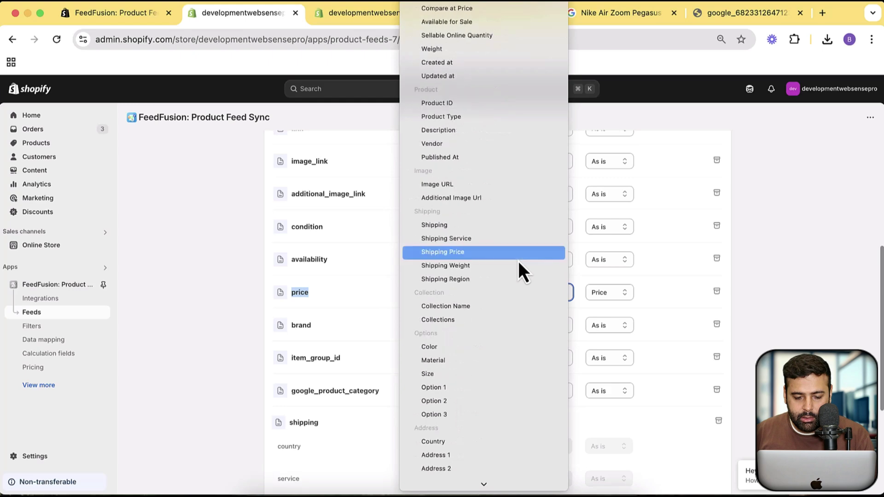
scroll(518, 261, down, 6)
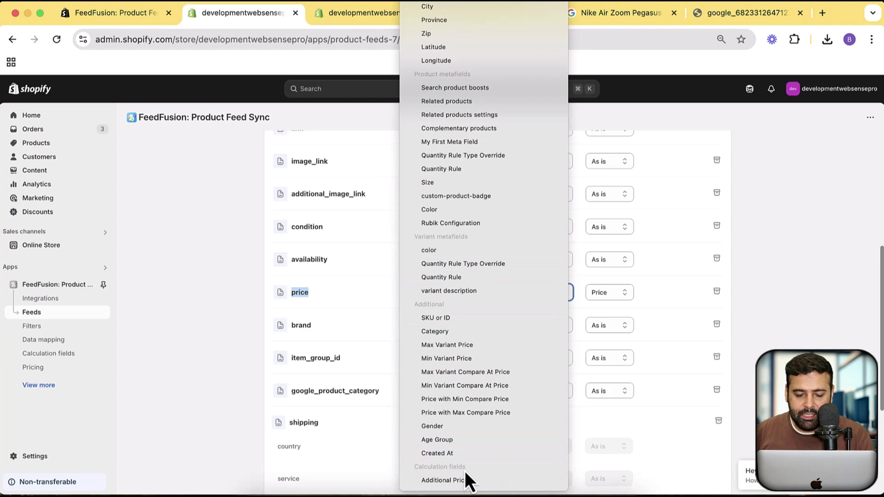
click(479, 481)
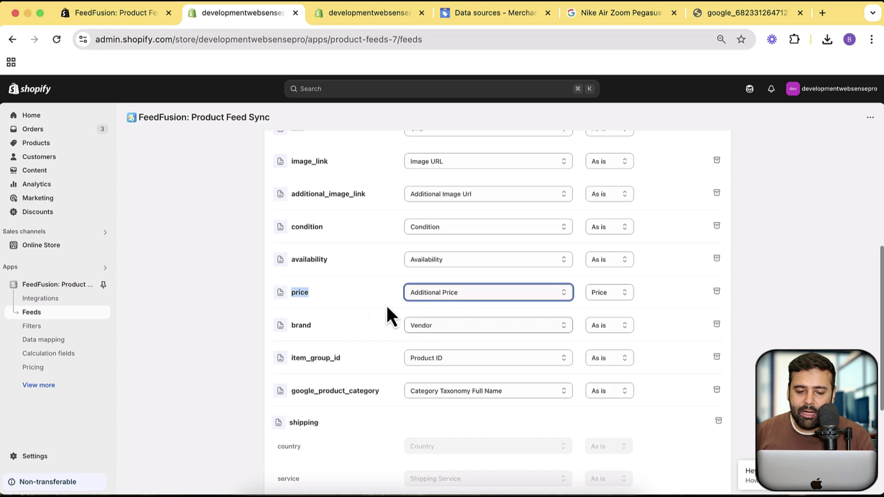
click(372, 304)
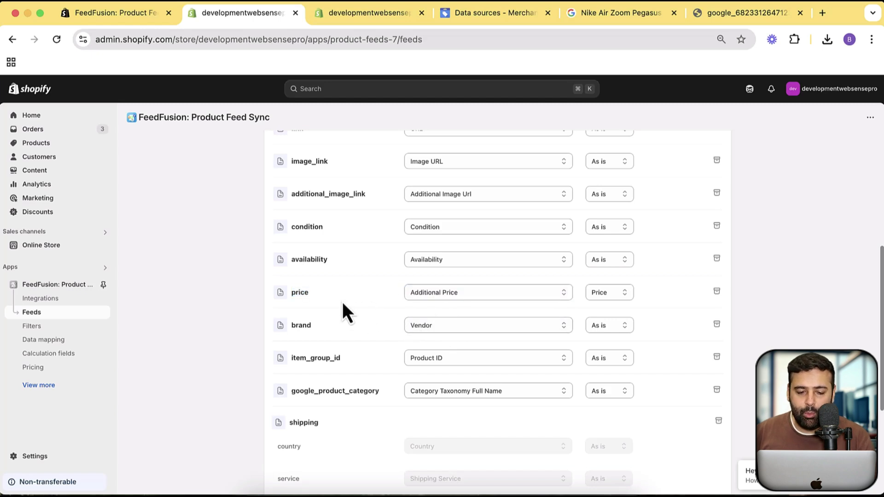
Review the template's shipping attributes and new tag field, and view the feed's upload connection settings.
scroll(384, 290, down, 5)
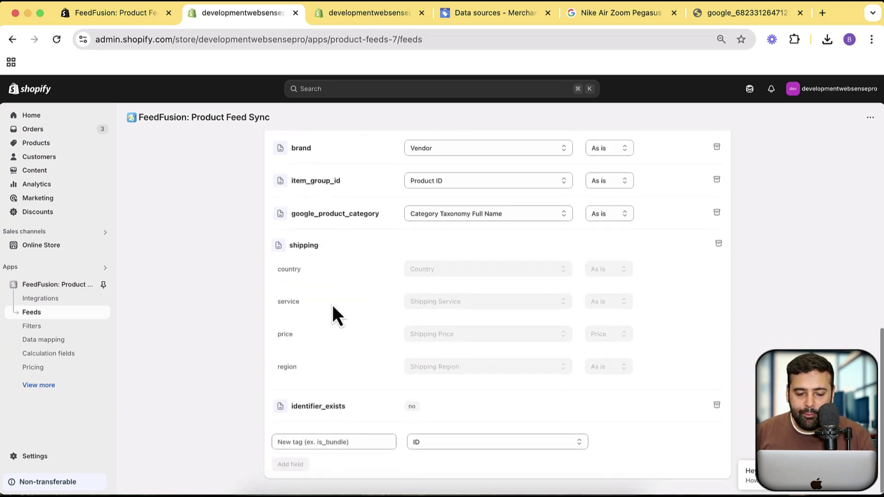
click(351, 443)
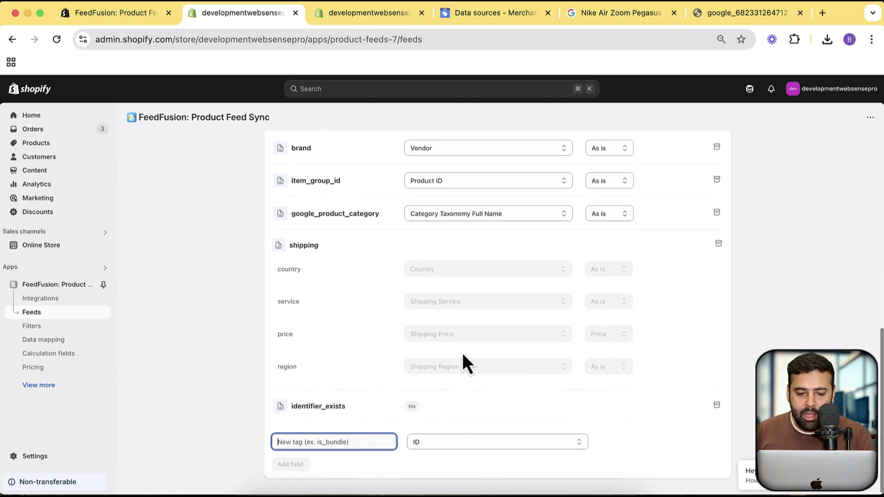
scroll(462, 354, up, 15)
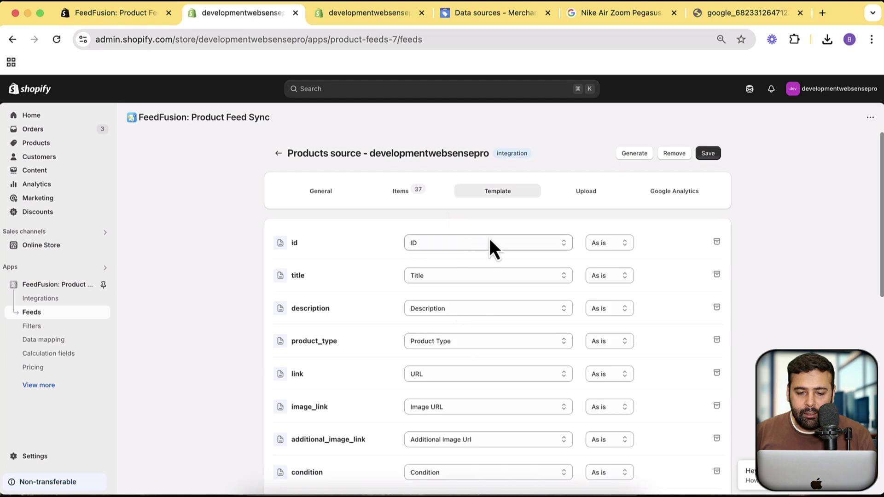
click(577, 205)
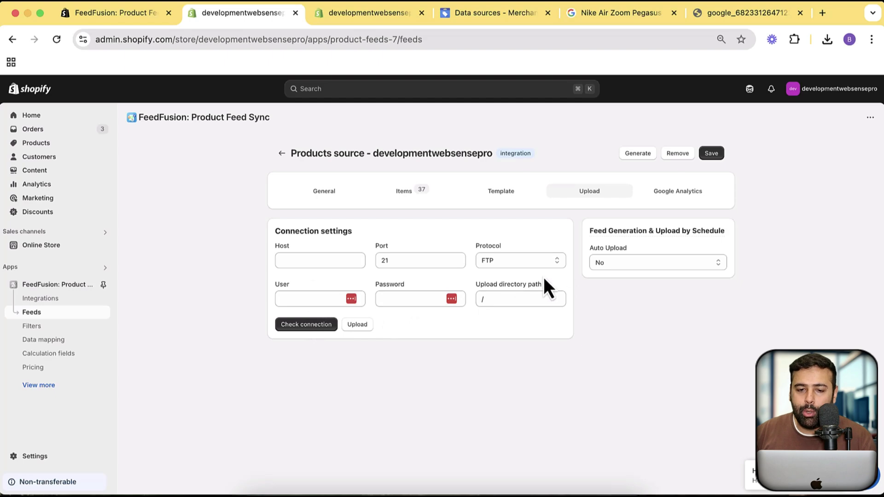
Switch to Google Merchant Center, start a file-based product source using SFTP or Google Cloud Storage, and view its connection details.
click(463, 24)
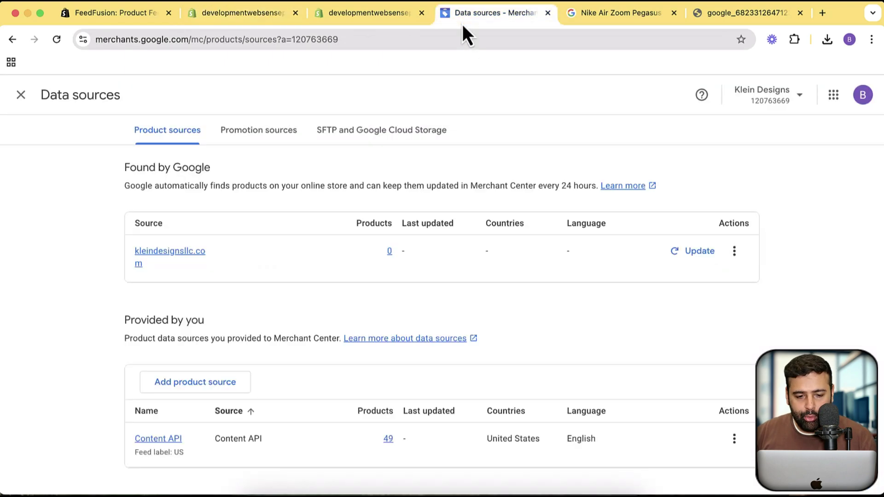
click(210, 392)
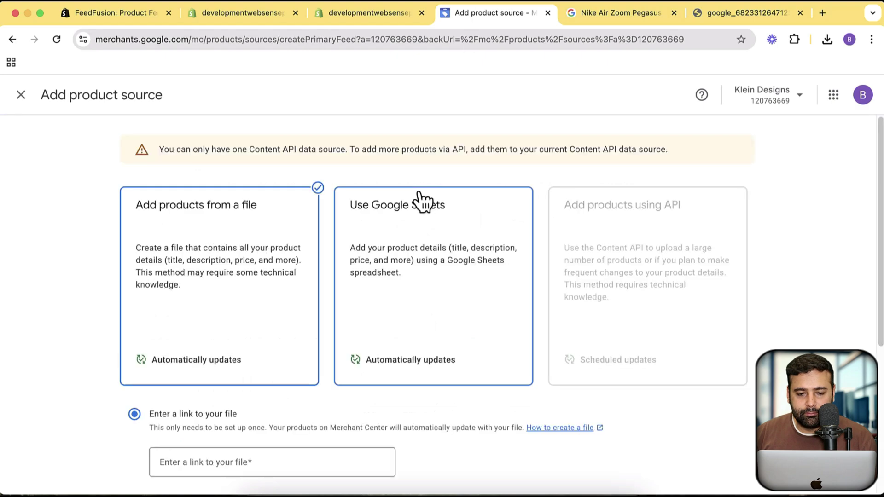
scroll(576, 193, down, 2)
scroll(542, 241, down, 3)
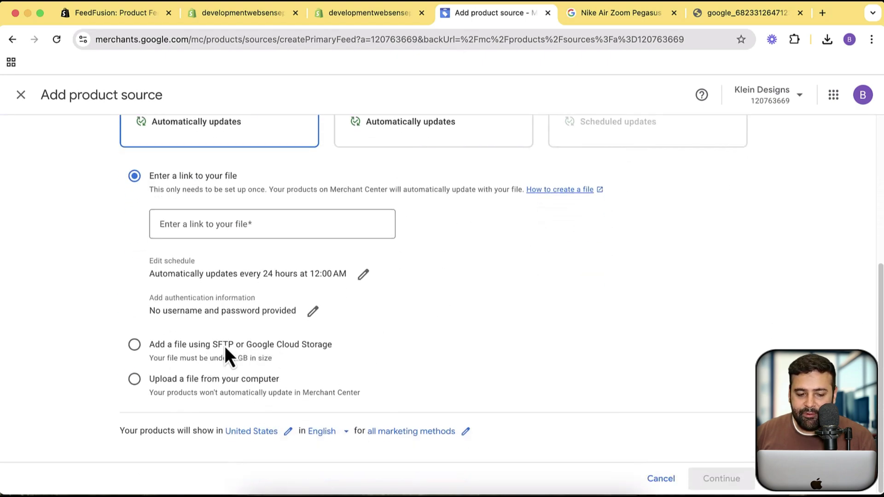
click(159, 347)
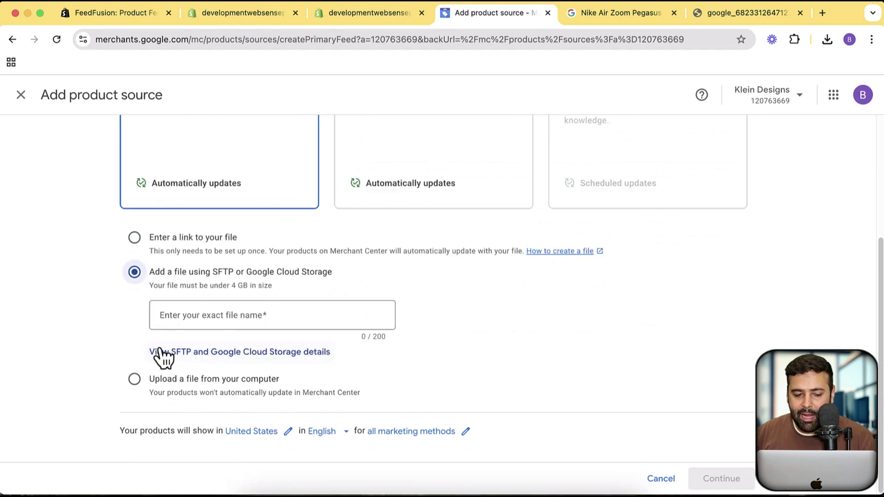
click(221, 354)
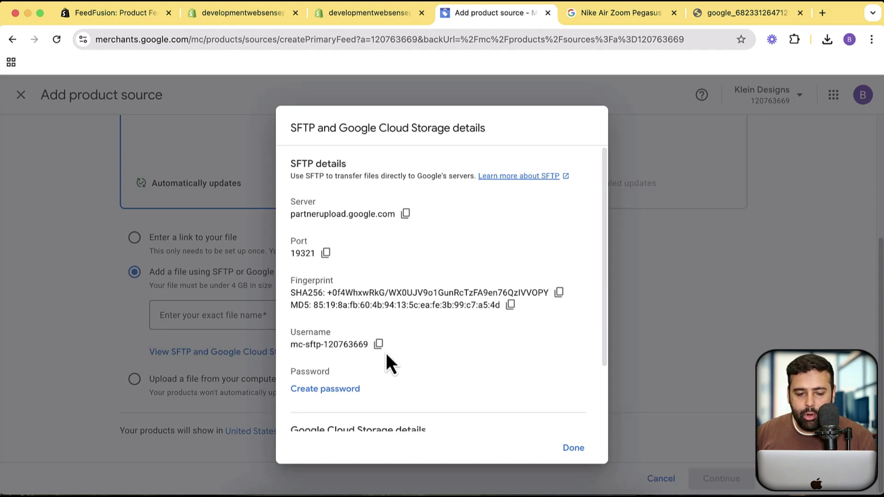
Return to the browser tab with the product feed and examine its Google Analytics UTM campaign fields.
click(323, 13)
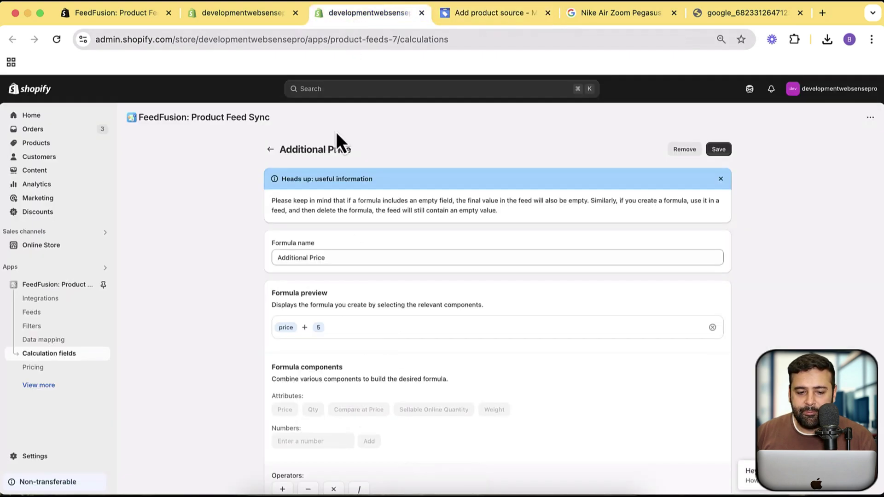
click(277, 12)
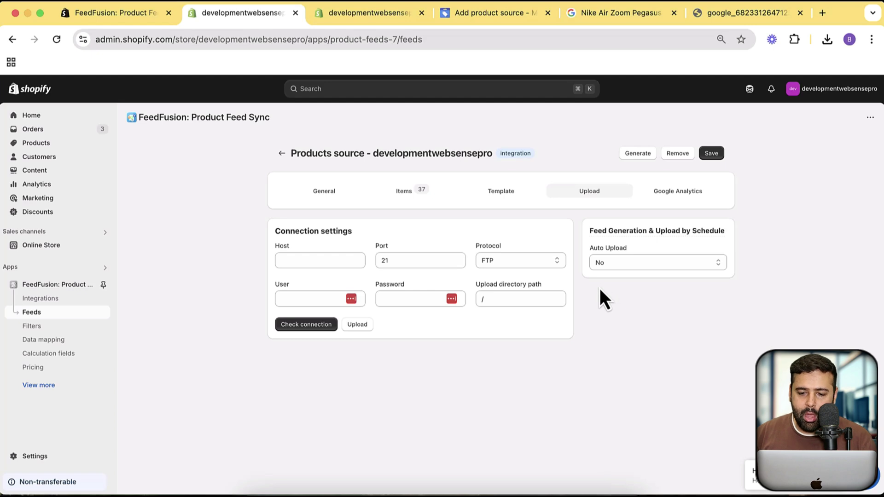
click(664, 194)
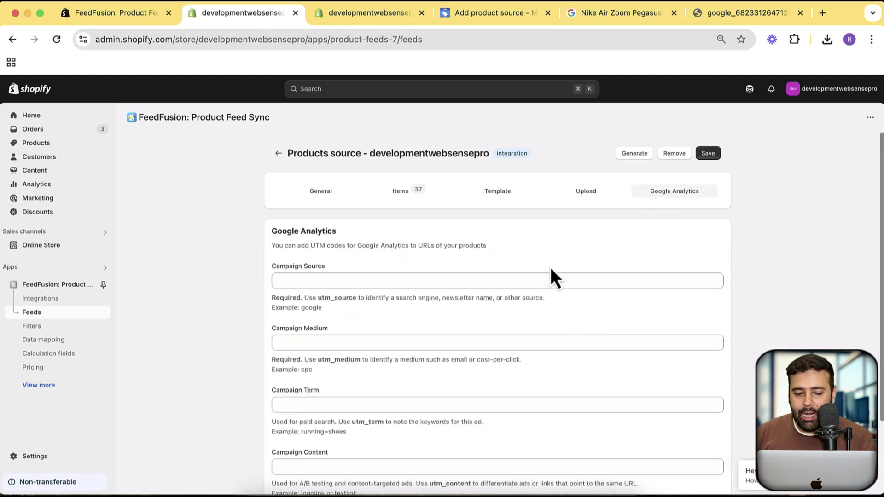
scroll(552, 269, down, 3)
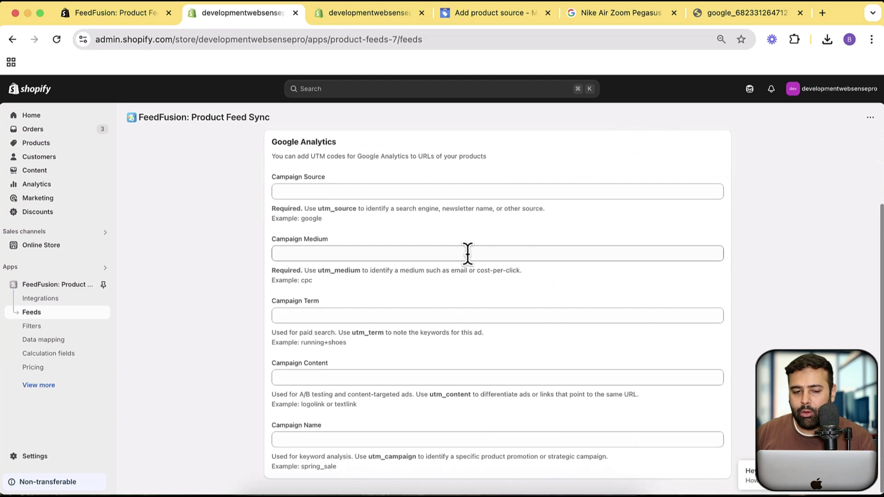
click(341, 191)
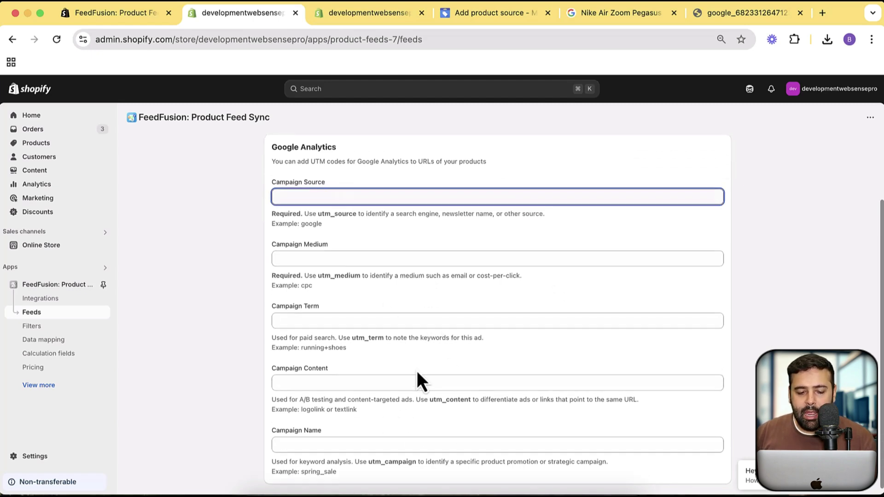
scroll(374, 309, up, 2)
scroll(452, 335, down, 2)
scroll(452, 335, up, 2)
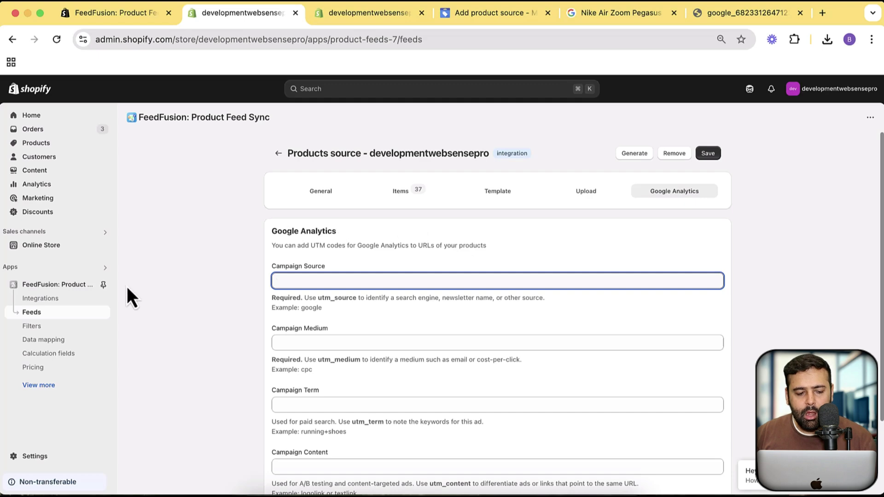
Create a new product filter named "Low stock products".
click(41, 333)
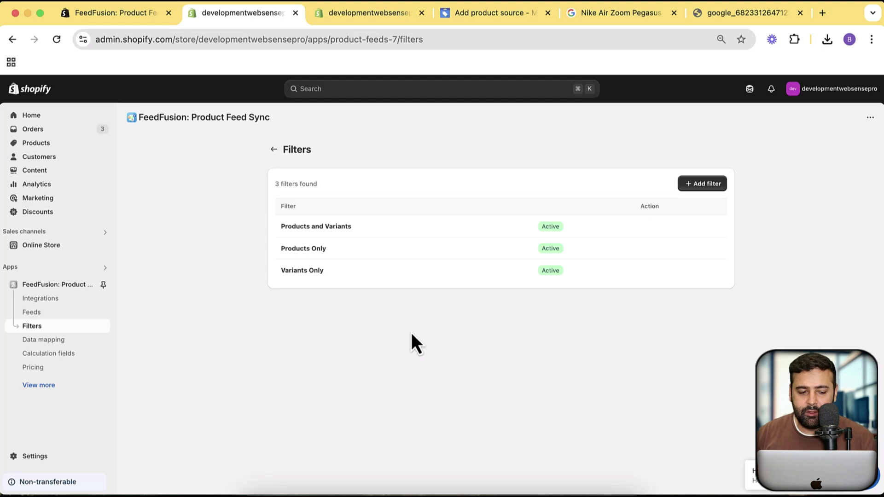
click(691, 185)
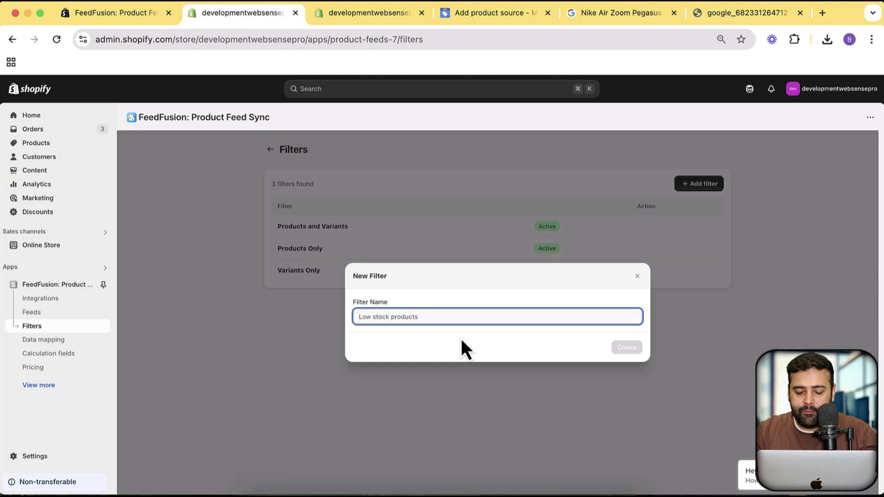
text(Low )
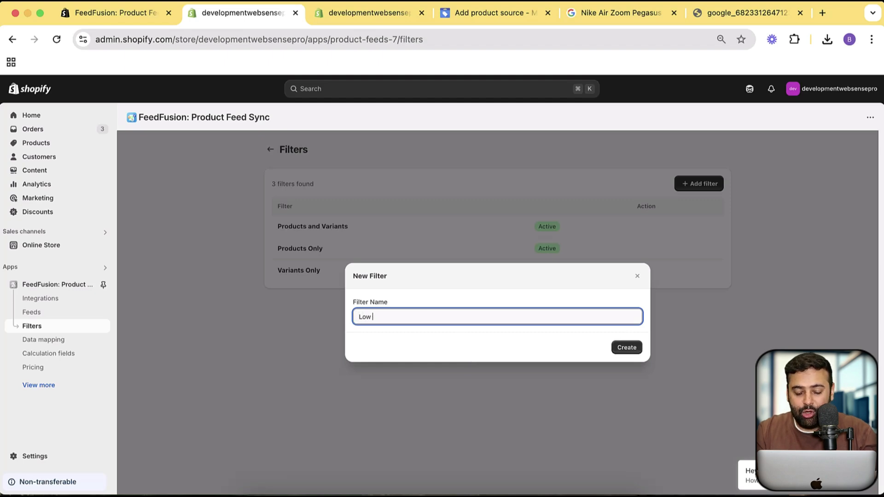
text(stock pro)
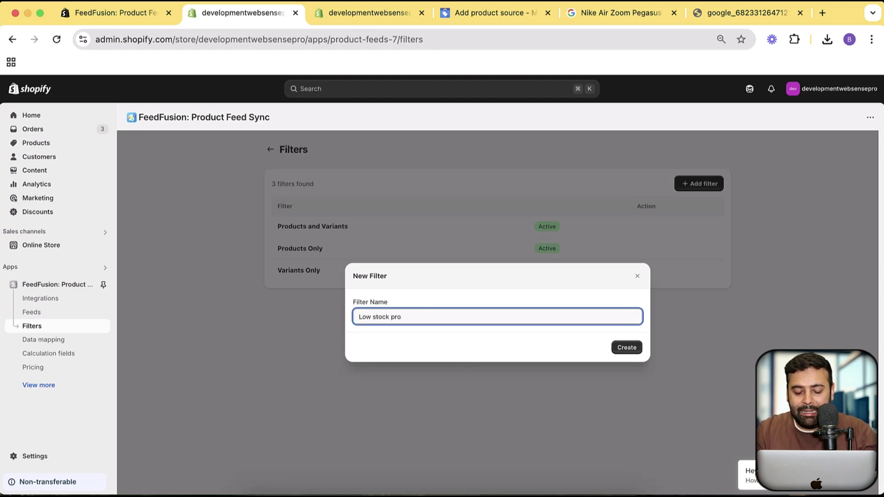
text(ducts)
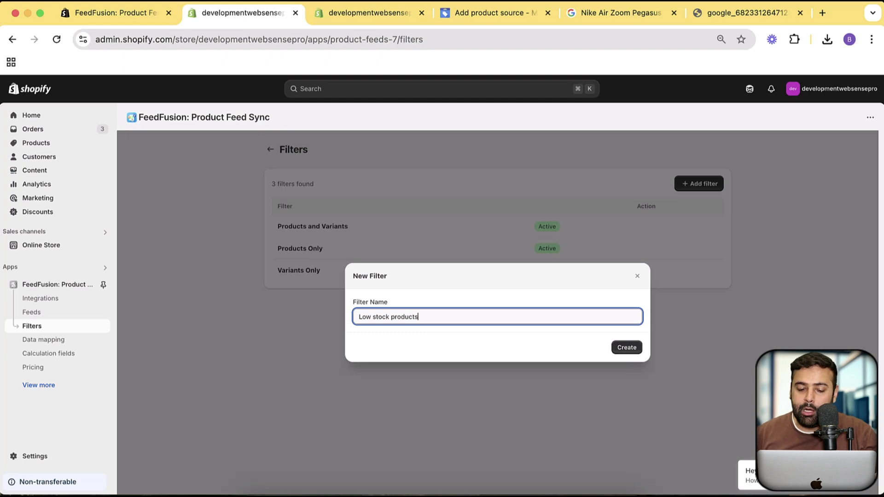
click(618, 349)
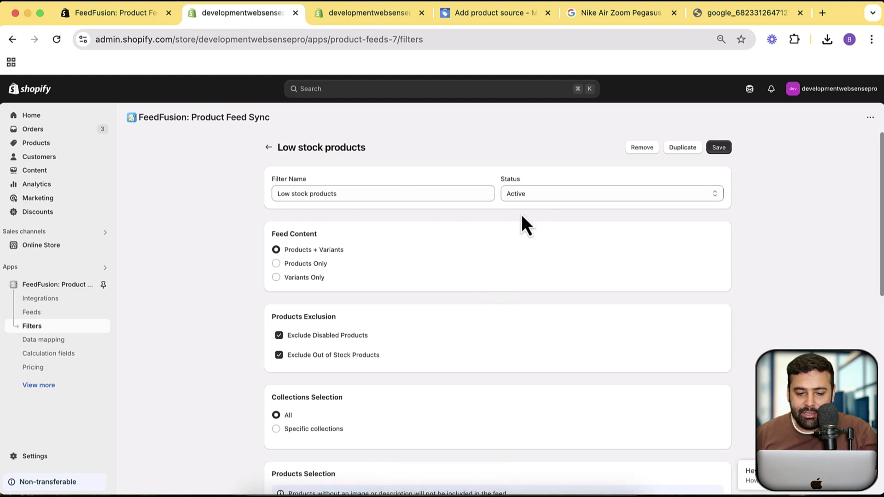
Look through the Low stock products filter's feed content, product exclusion, collection, product selection and feed assignment options.
scroll(479, 230, down, 1)
scroll(417, 222, down, 1)
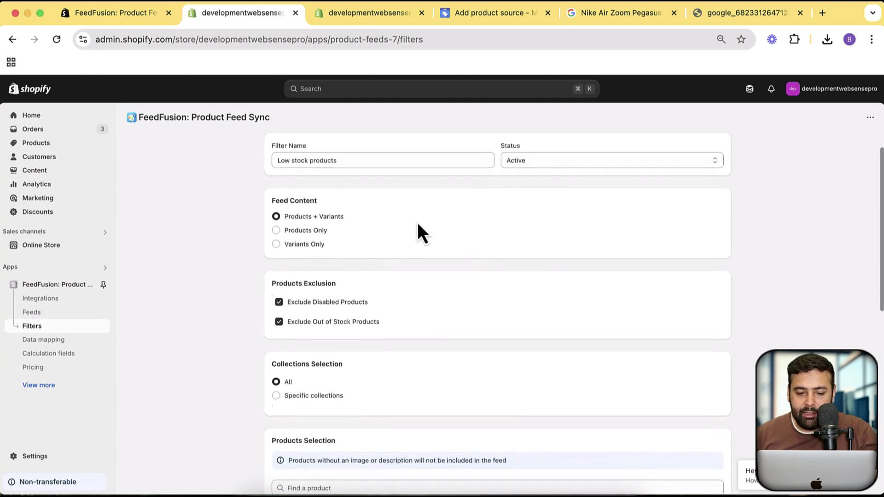
scroll(417, 223, down, 2)
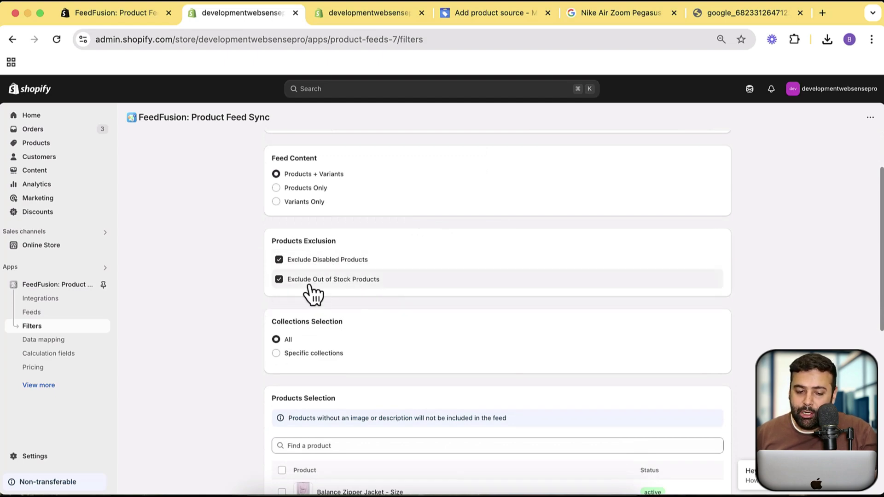
scroll(458, 256, down, 3)
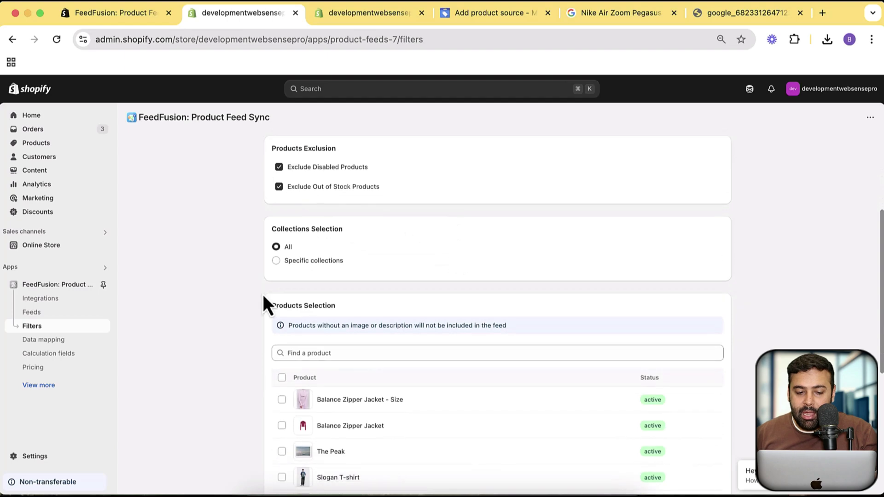
scroll(405, 299, down, 7)
scroll(326, 312, up, 8)
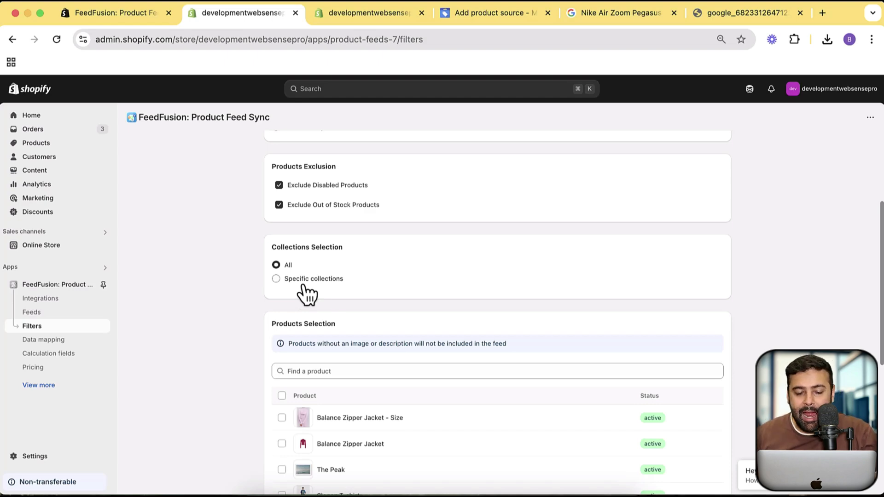
scroll(410, 232, down, 5)
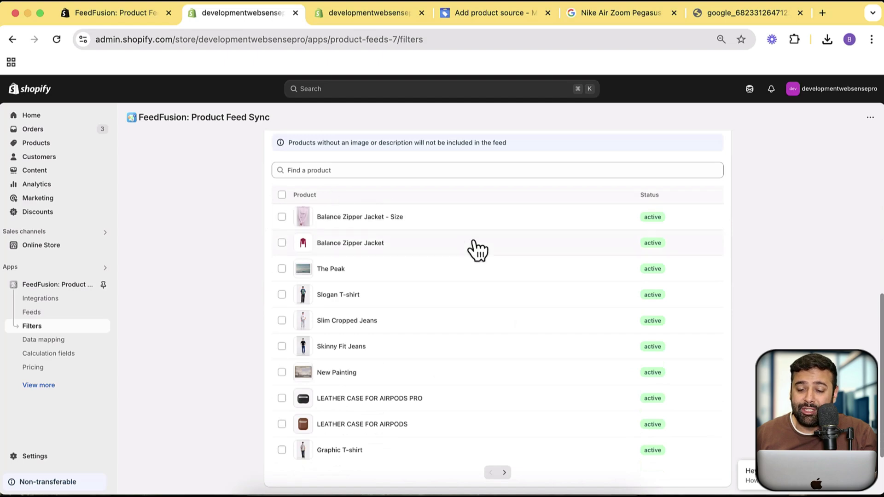
scroll(476, 249, down, 2)
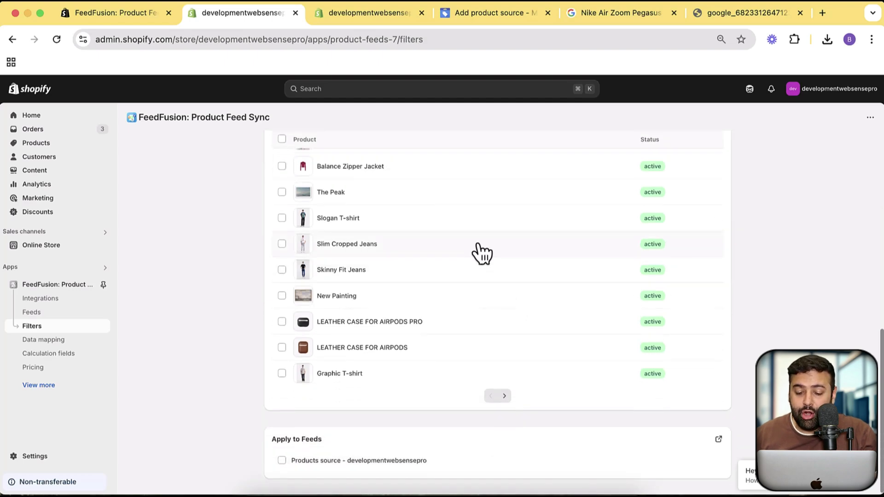
Review the Low stock products filter's settings, then leave it and open the FeedFusion data mapping page.
scroll(497, 304, up, 8)
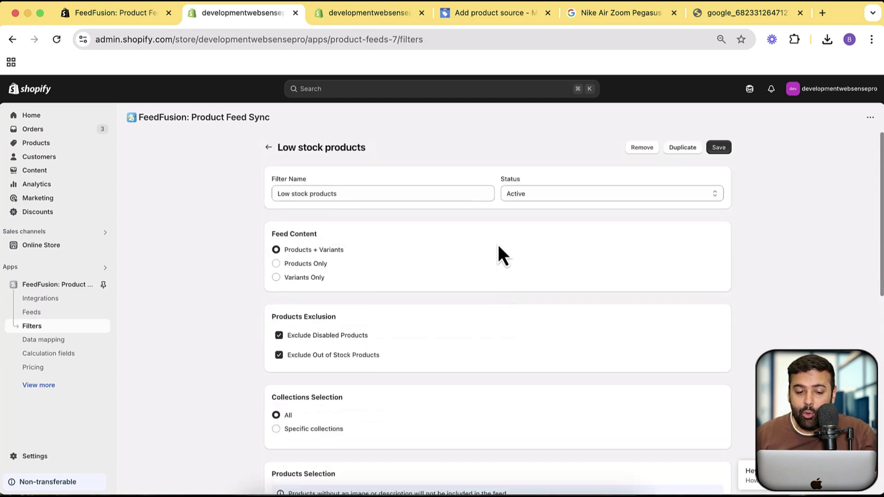
scroll(486, 304, down, 7)
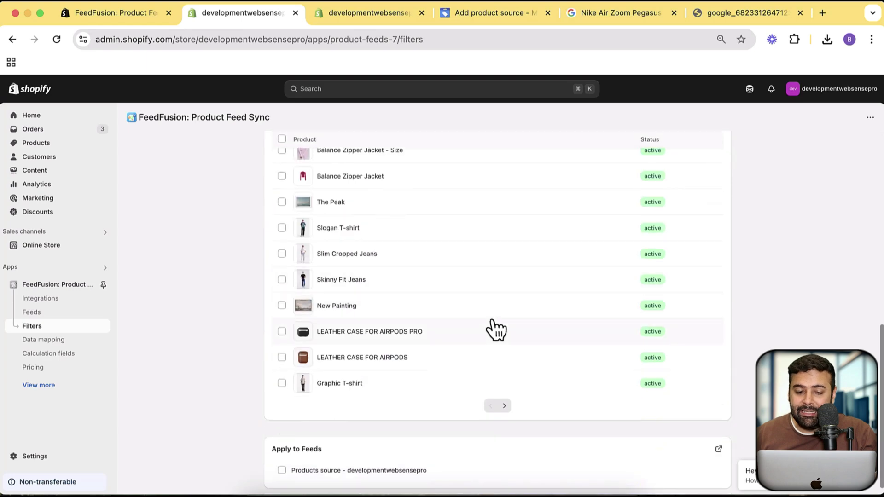
scroll(493, 330, up, 7)
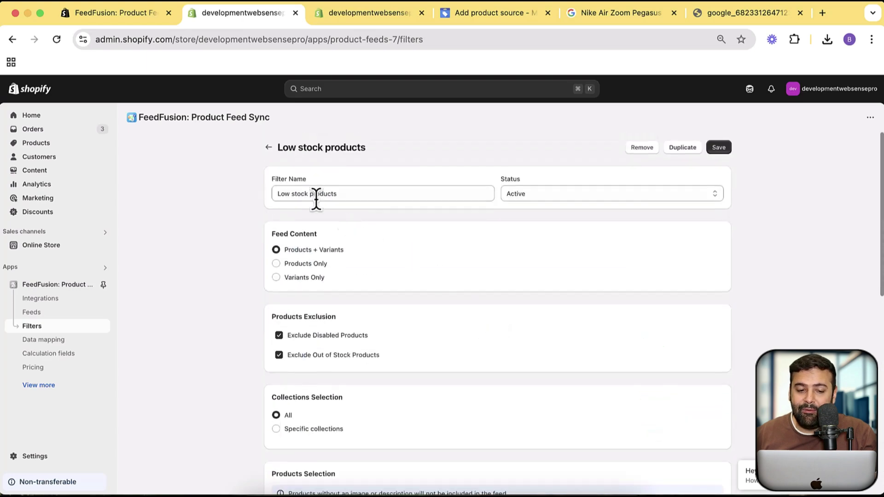
click(269, 148)
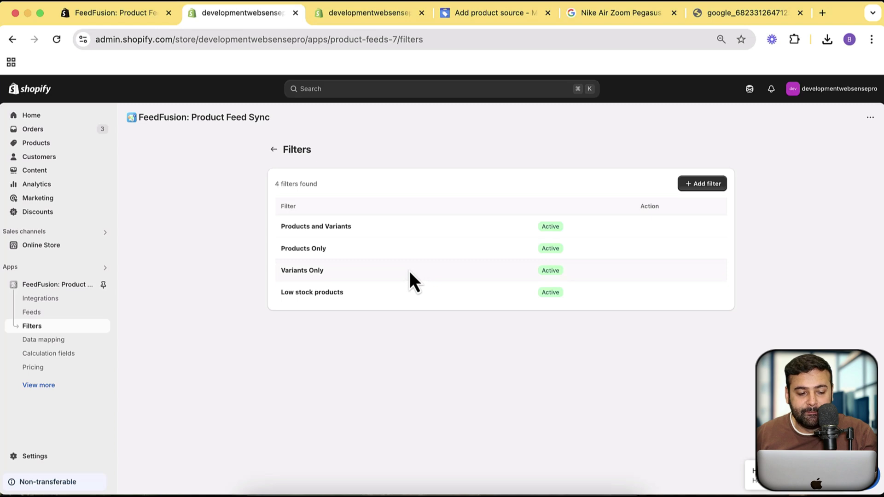
click(60, 341)
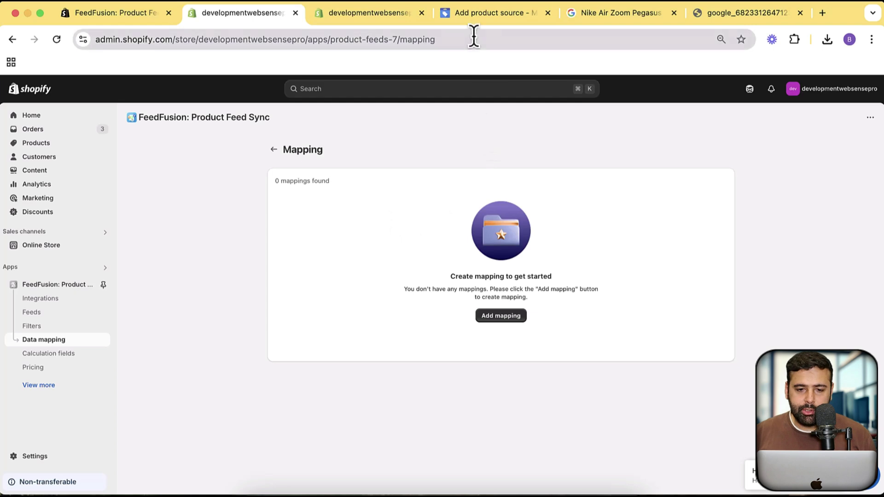
Switch to Google Merchant Center and exit the SFTP details and product source setup to reach the full product list.
click(478, 18)
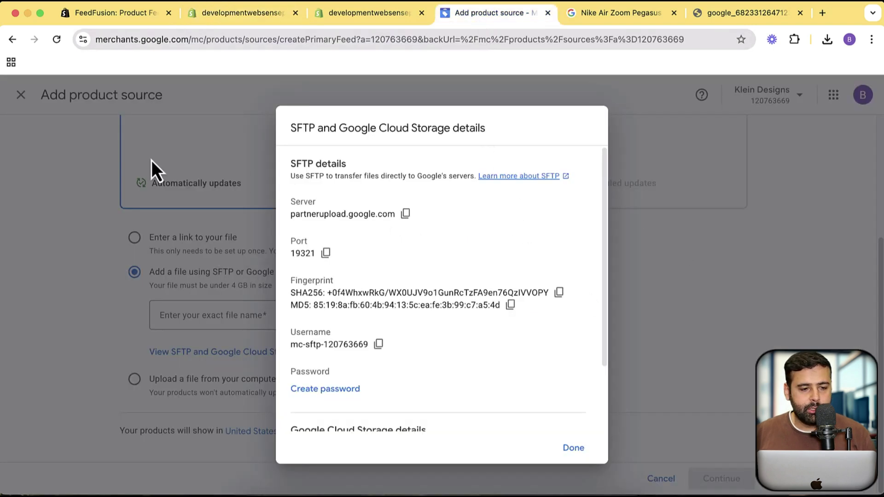
click(573, 448)
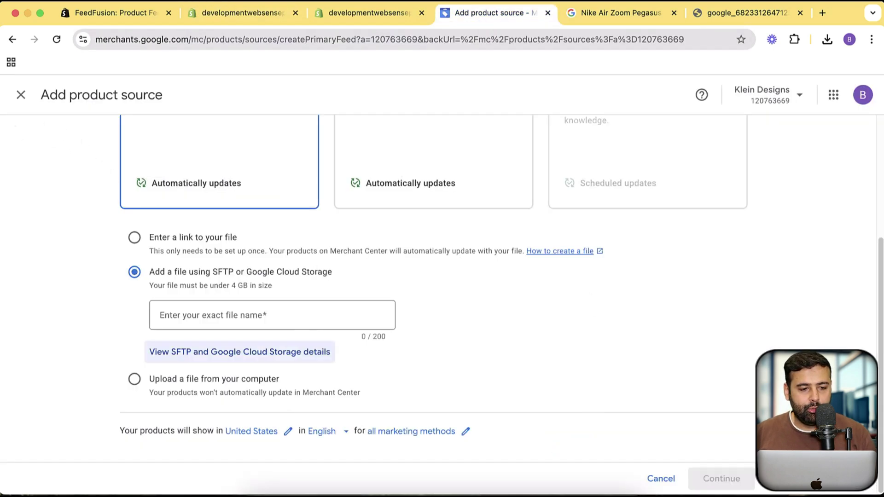
click(25, 97)
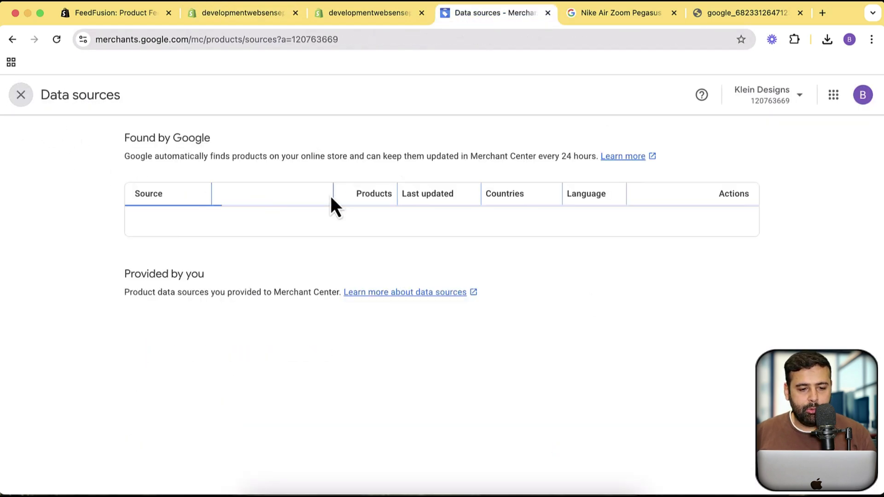
click(22, 98)
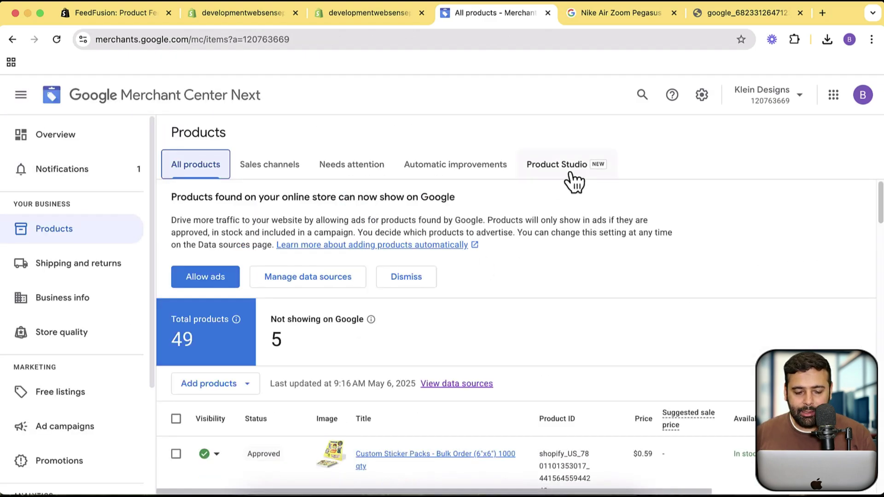
Open the Custom Sticker Packs product for editing and examine the options in its product category list.
scroll(624, 296, down, 3)
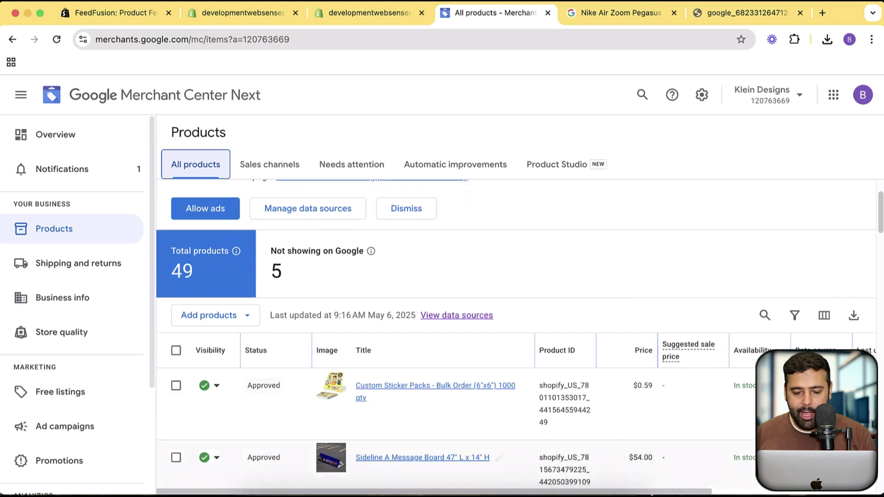
drag(665, 493, 830, 493)
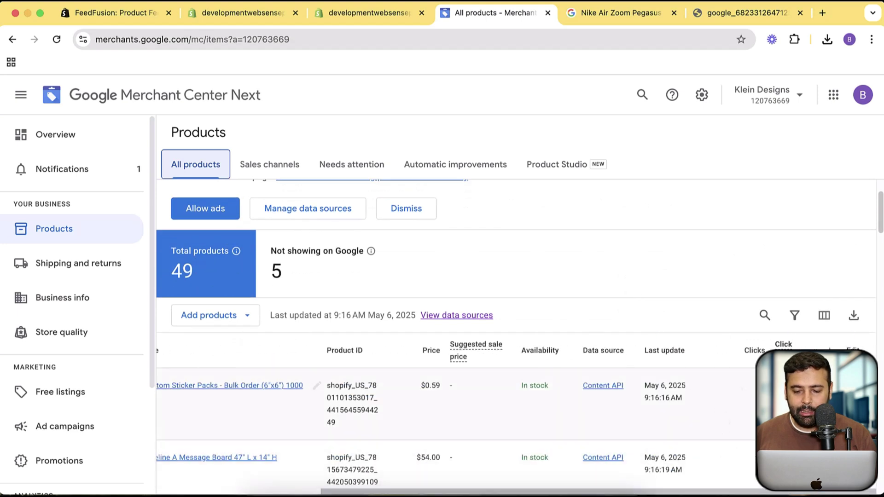
click(853, 385)
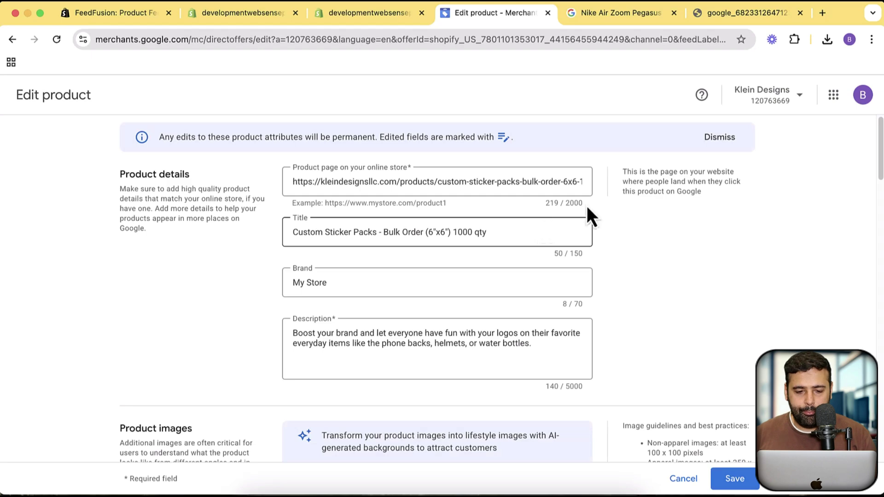
scroll(592, 206, down, 3)
scroll(592, 205, down, 8)
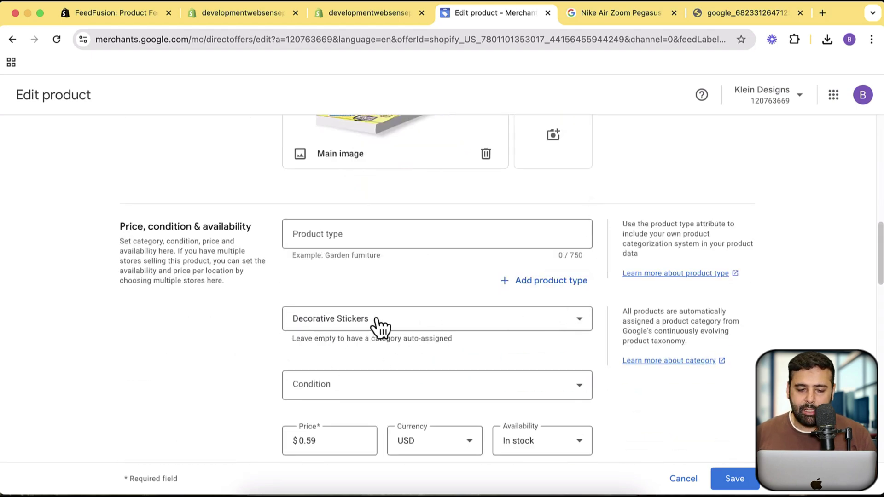
click(408, 327)
scroll(511, 232, down, 4)
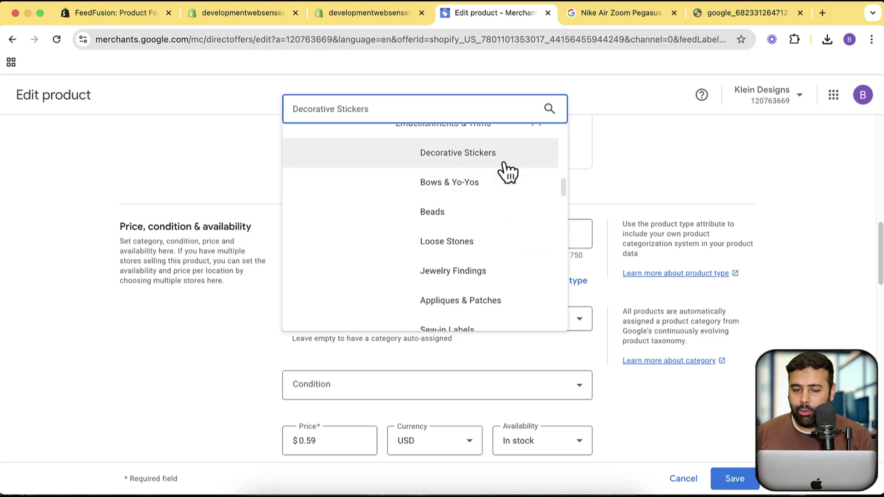
Return to FeedFusion's data mapping page and create a new mapping named "My Mapping".
click(390, 14)
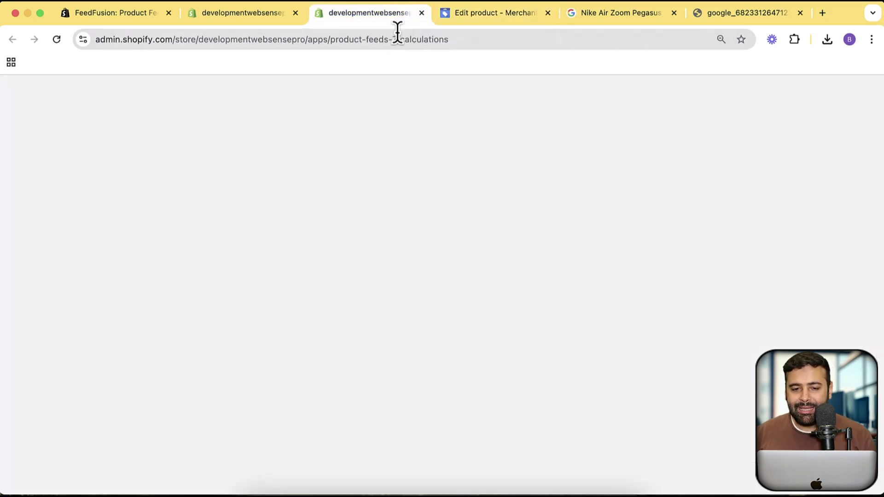
scroll(494, 212, down, 1)
scroll(493, 212, up, 1)
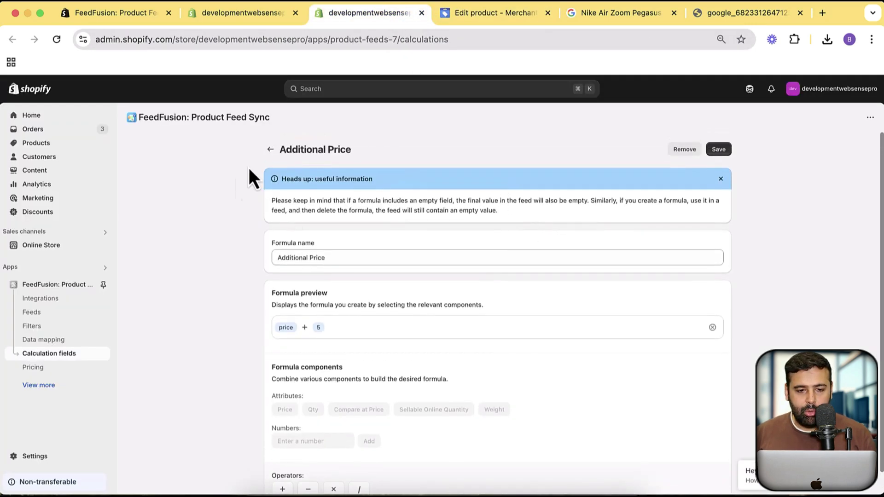
click(234, 18)
click(506, 316)
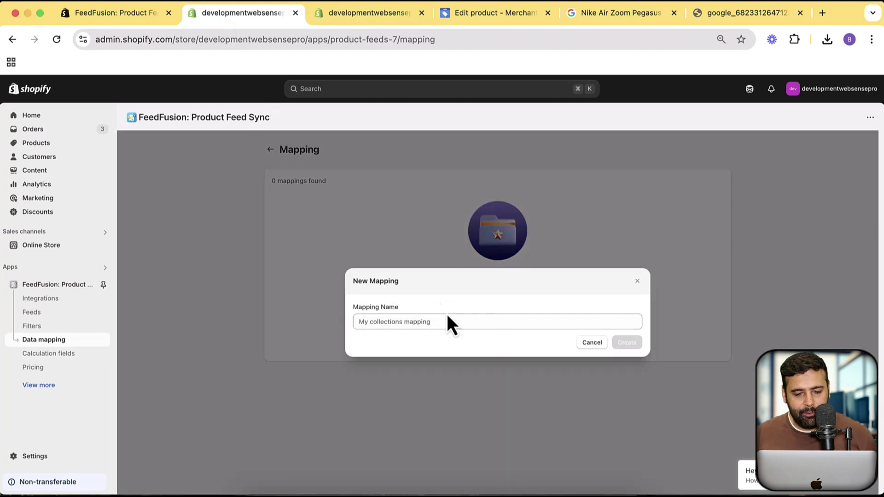
click(448, 322)
text(My Mapping)
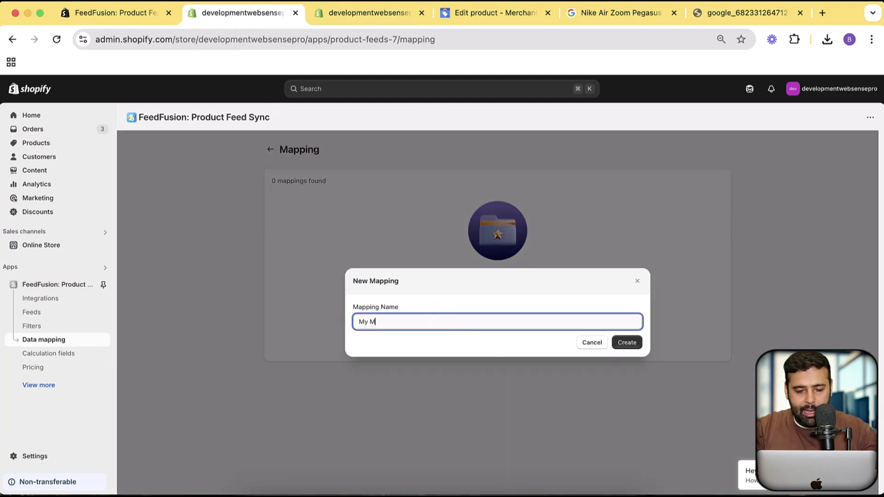
click(627, 344)
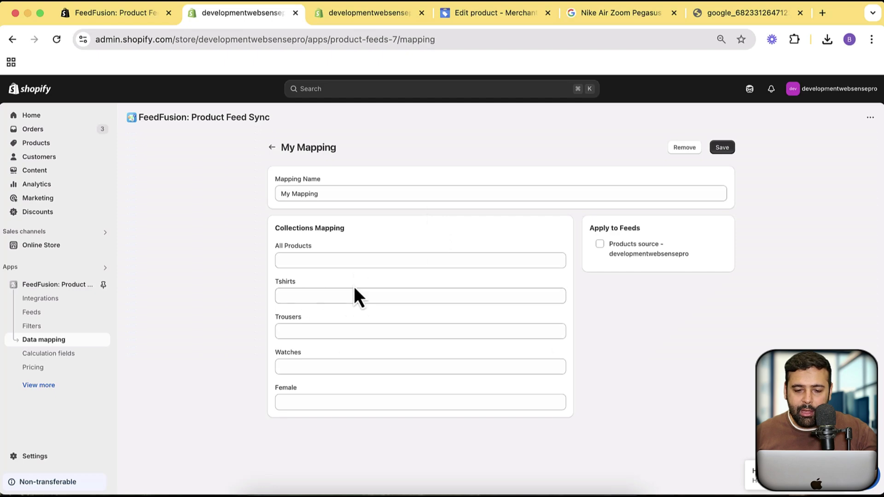
Map the All Products collection to the Merchant Center category "Decorative Stickers".
click(296, 259)
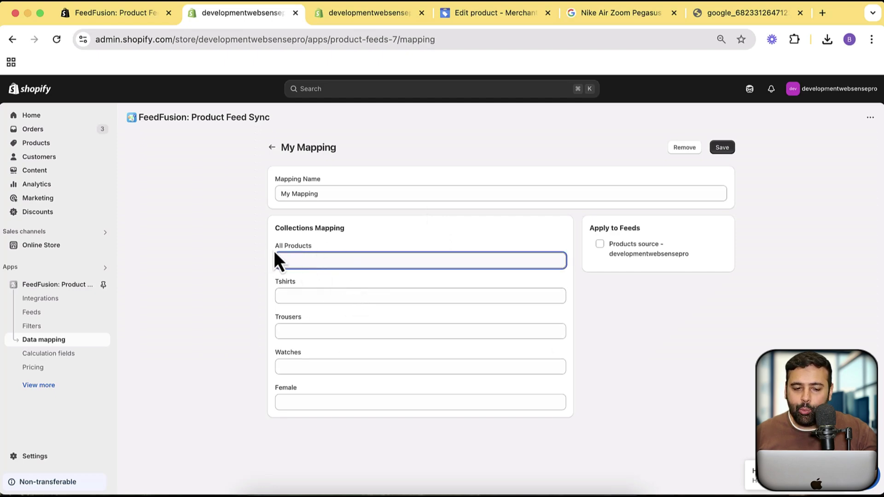
drag(275, 251, 326, 251)
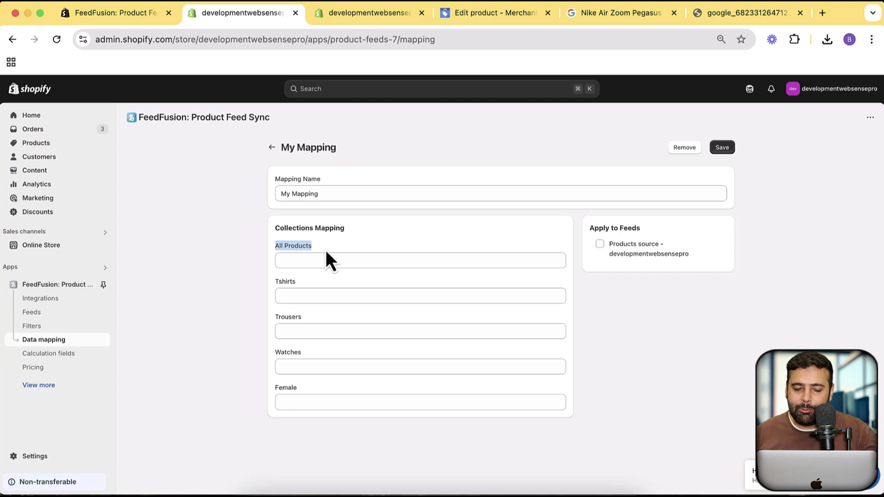
click(321, 255)
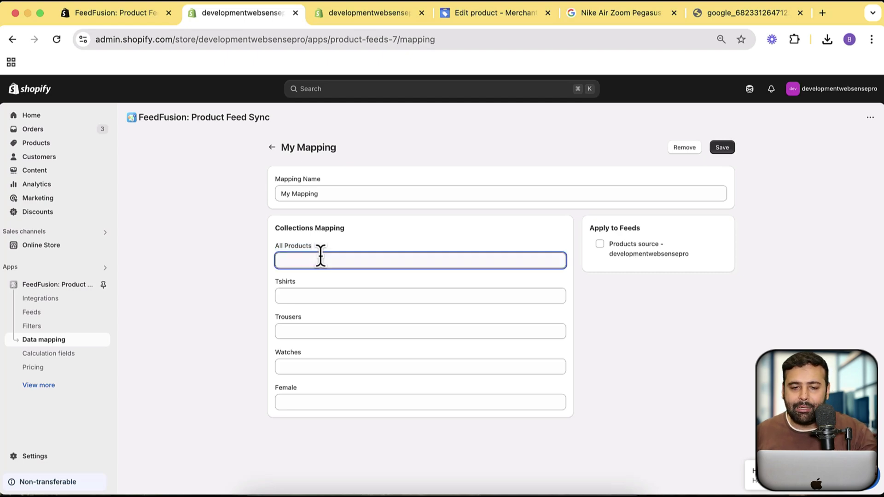
click(468, 21)
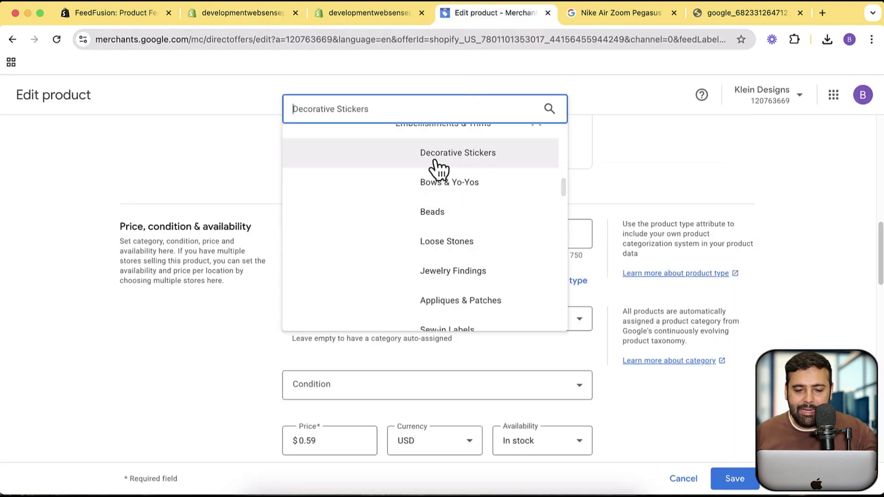
click(249, 13)
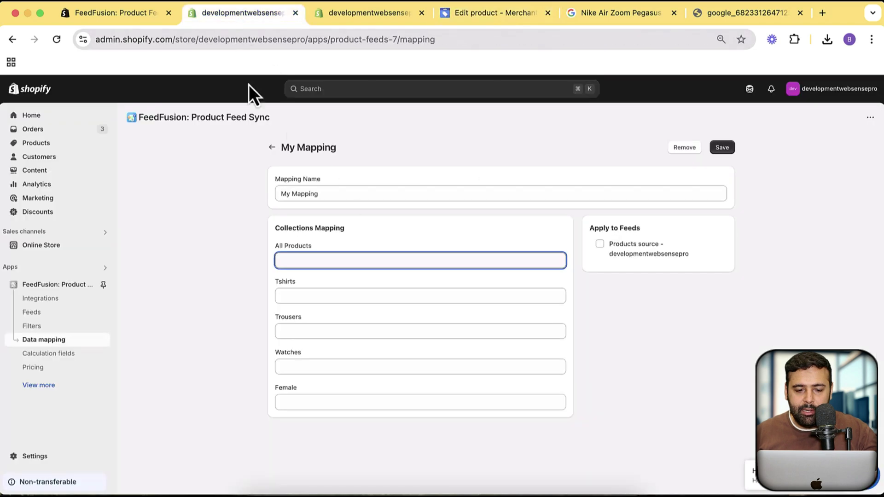
text(Decorat)
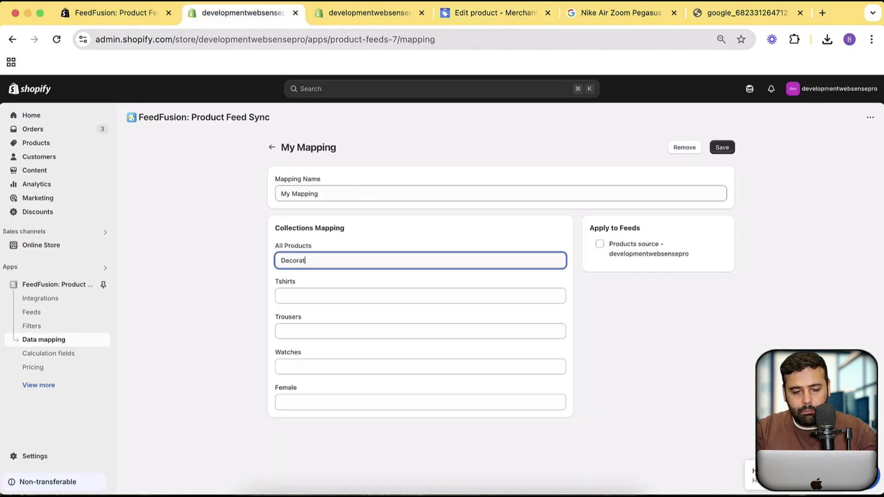
text(ive Stickers)
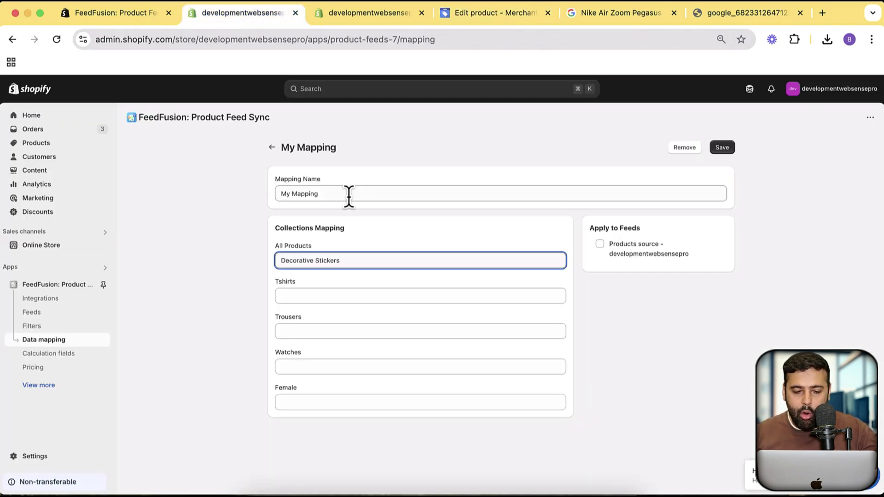
Compare the All Products mapping value with the product's category in Google Merchant Center, and return to the mapping page.
drag(273, 251, 328, 252)
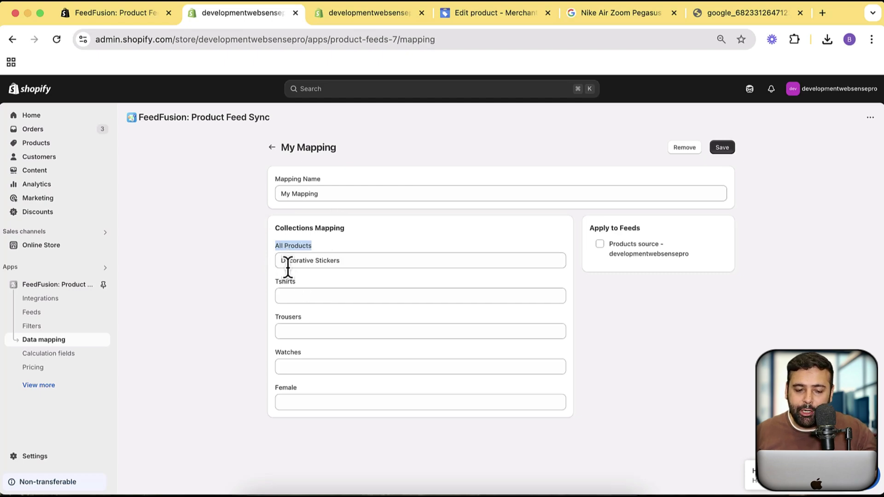
drag(279, 261, 355, 260)
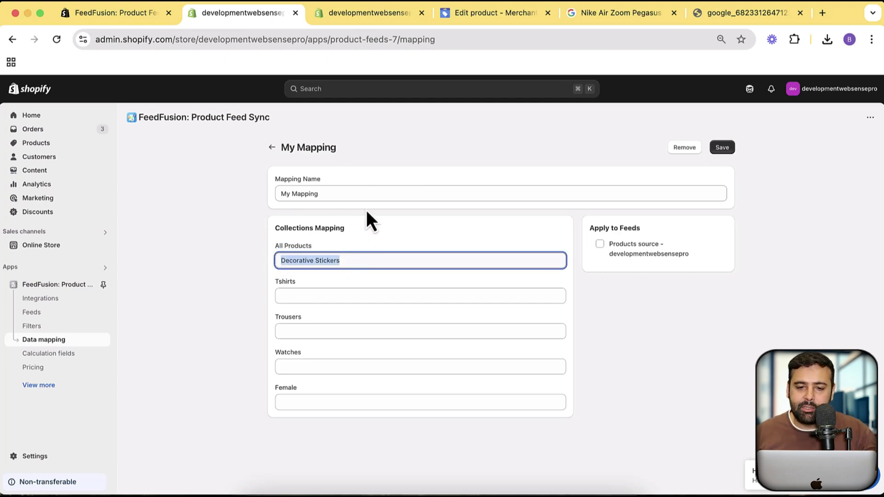
click(496, 13)
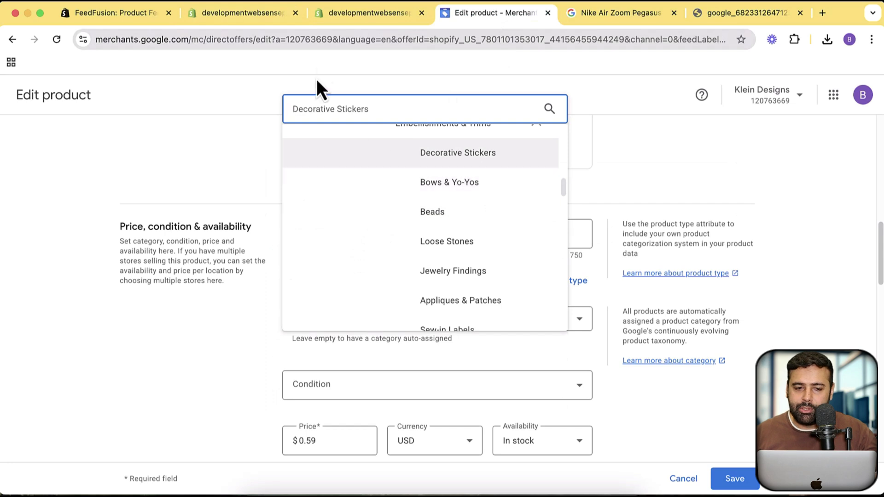
click(251, 13)
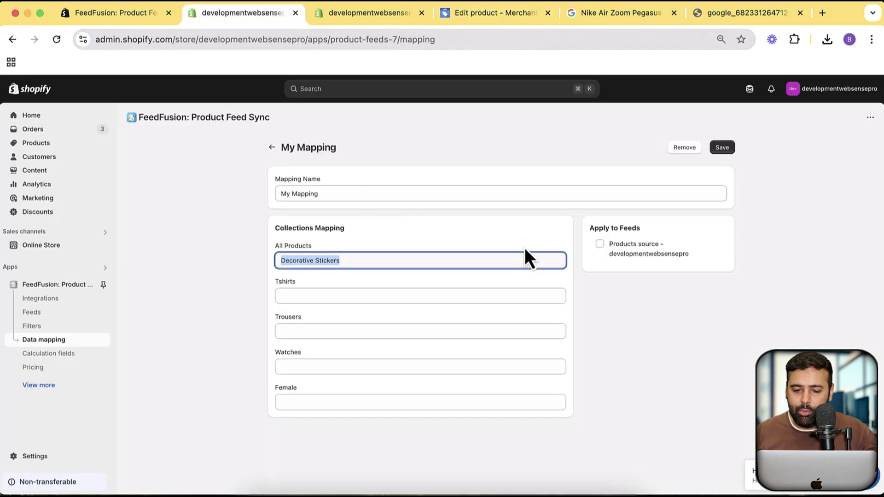